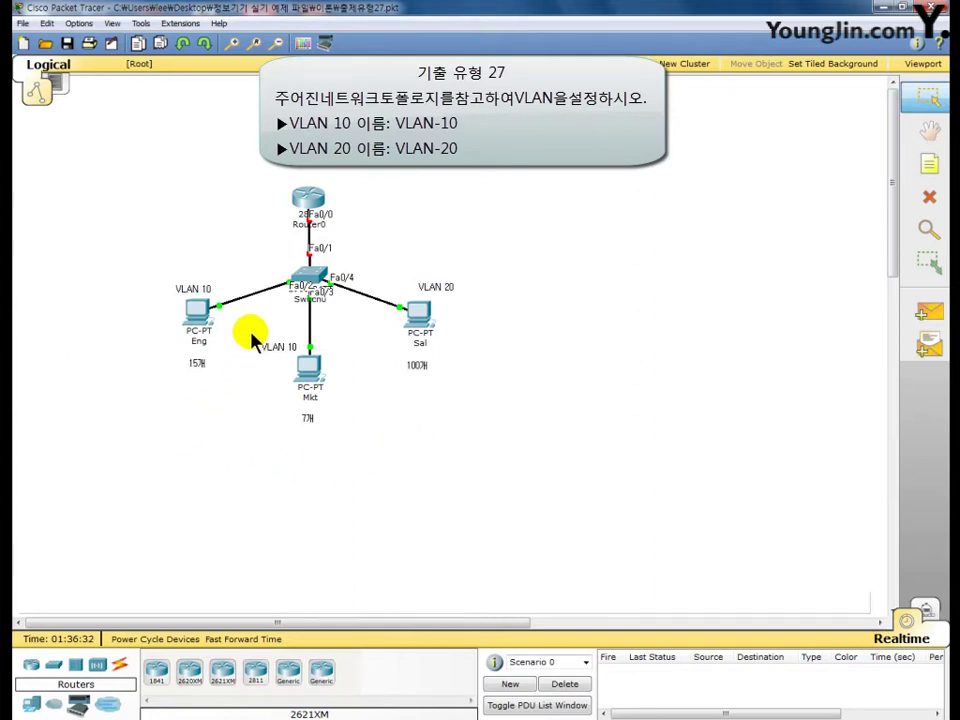
mouse_move(202, 342)
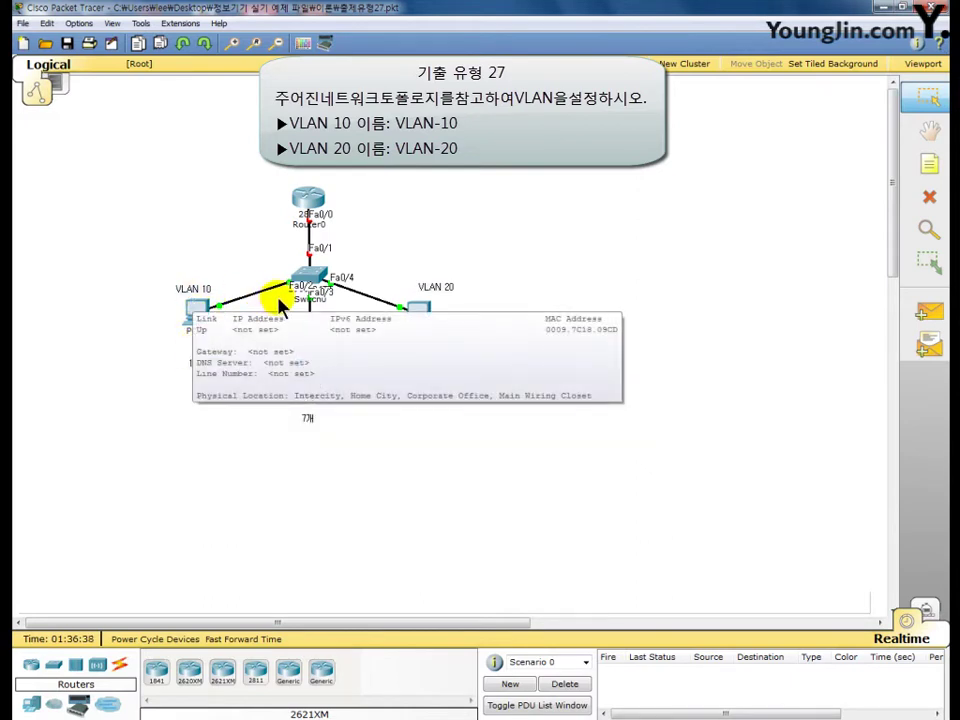
mouse_move(293, 297)
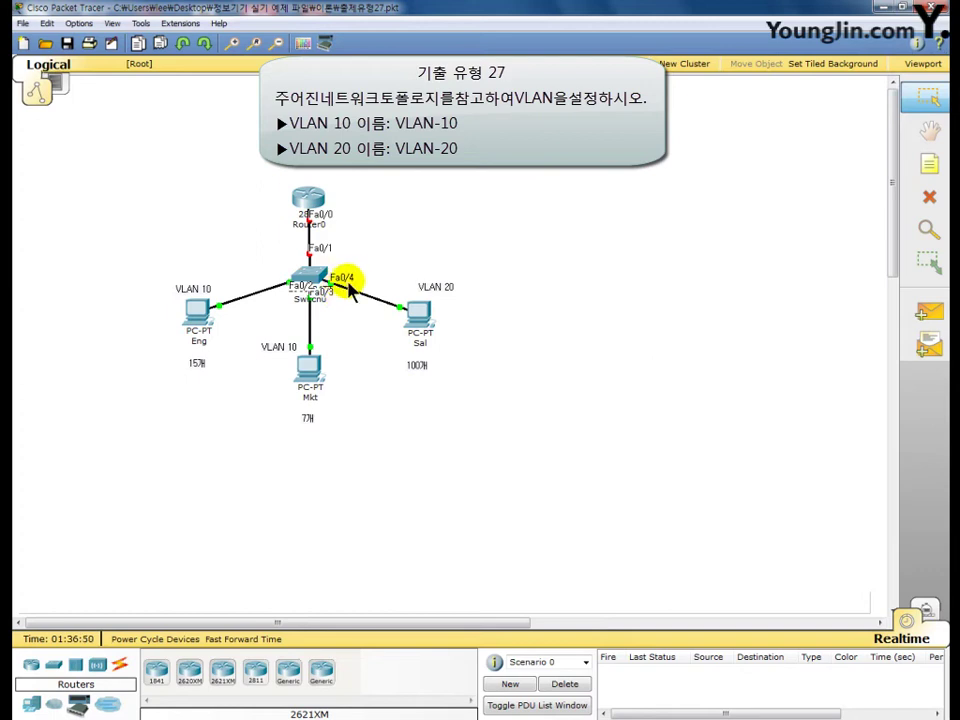
mouse_move(310, 277)
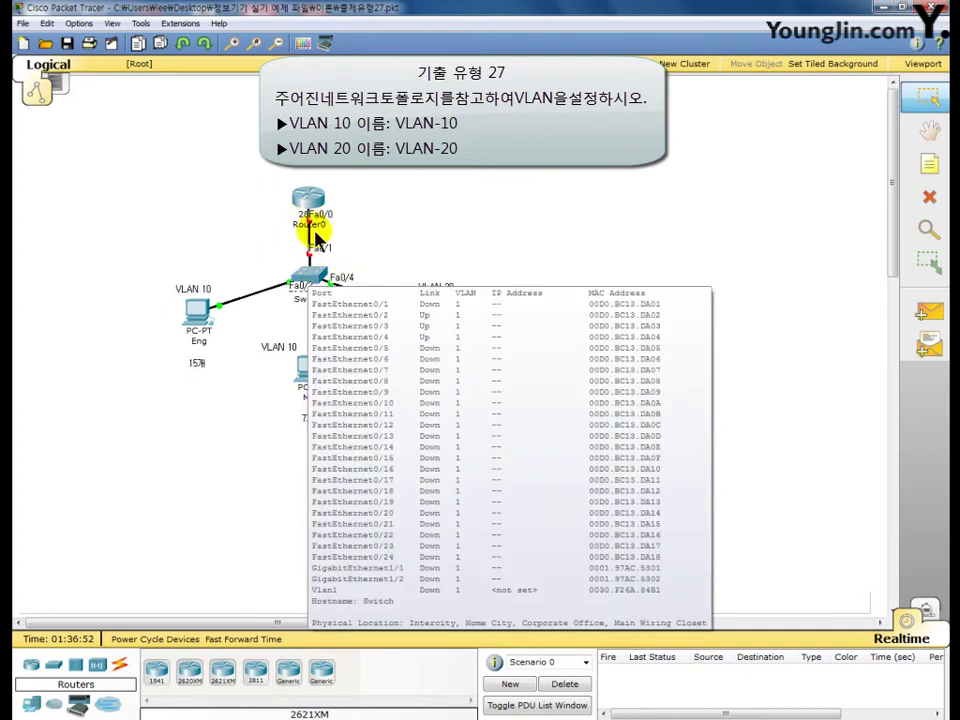
left_click(488, 468)
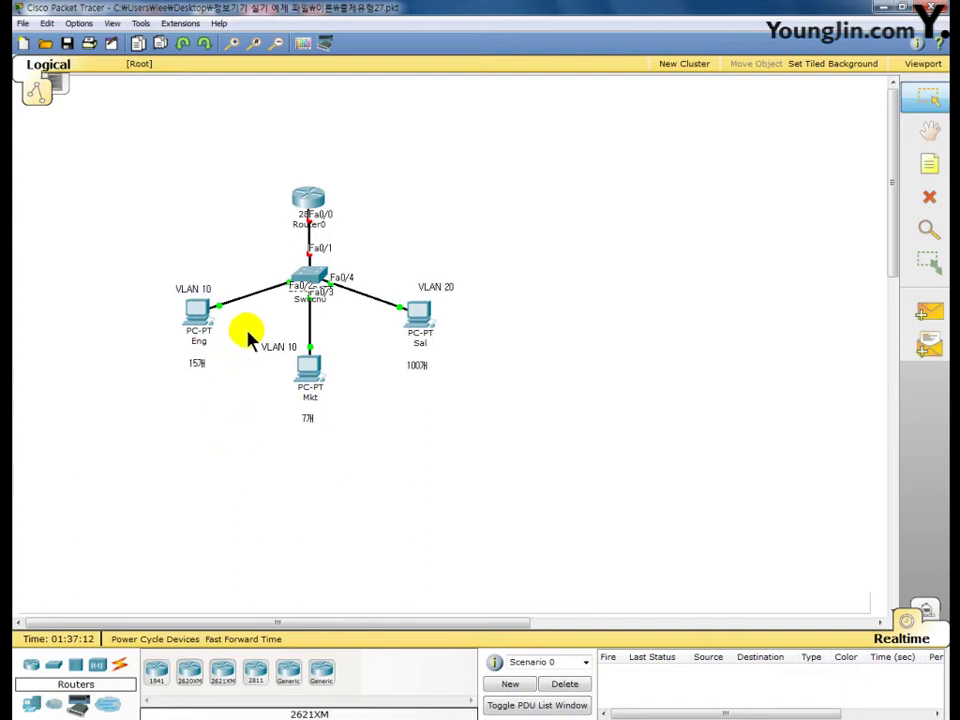
Open Switch0's CLI and enter global configuration mode with en and conf t
left_click(308, 277)
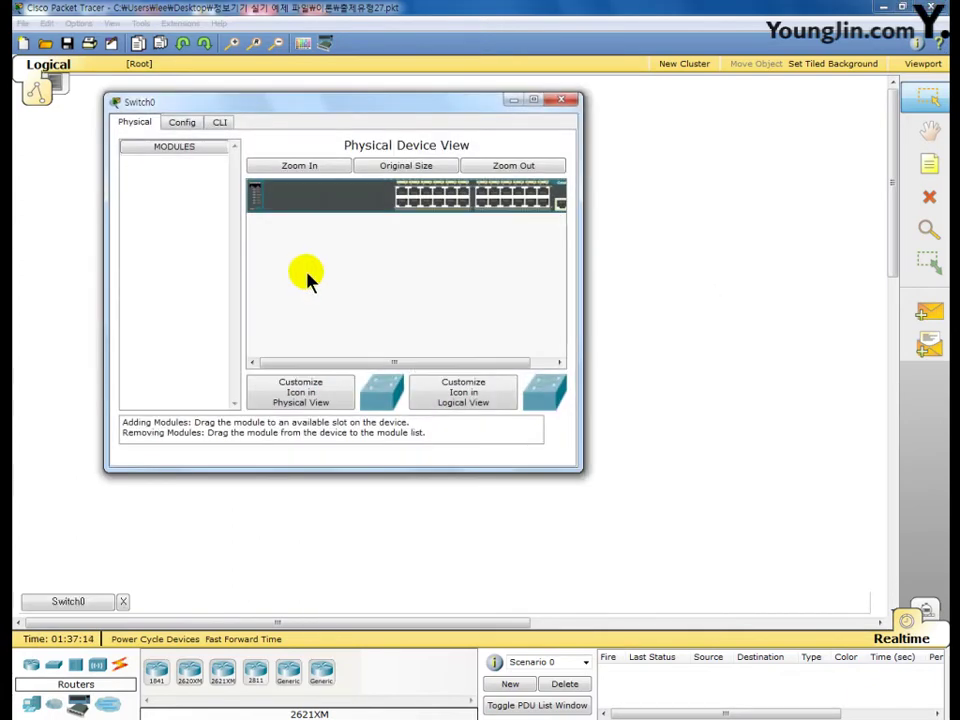
left_click(219, 122)
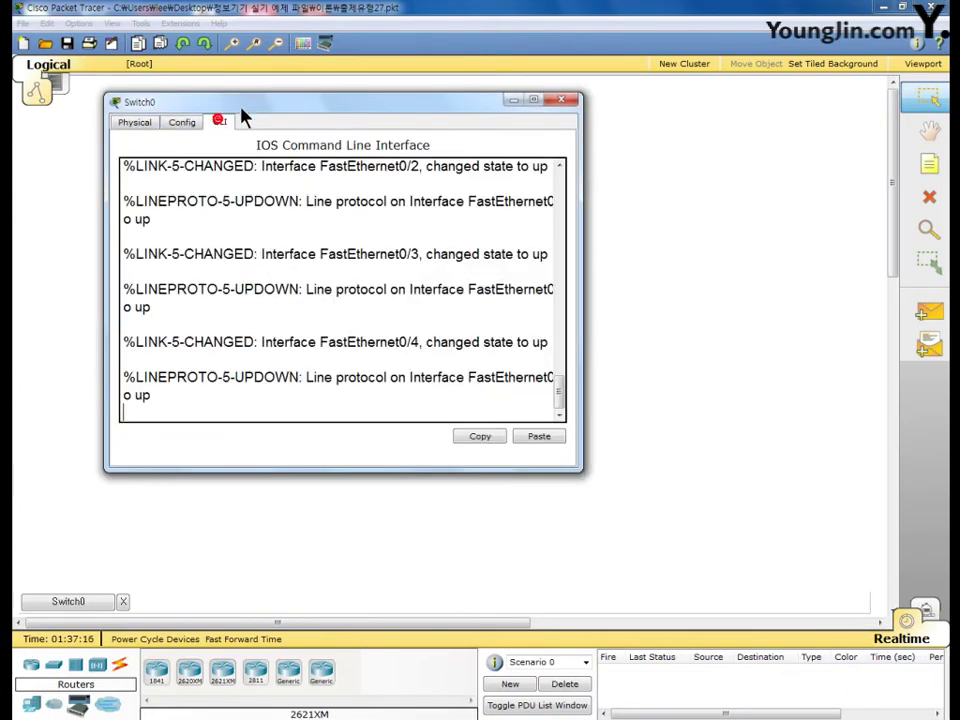
left_click_drag(241, 106, 308, 50)
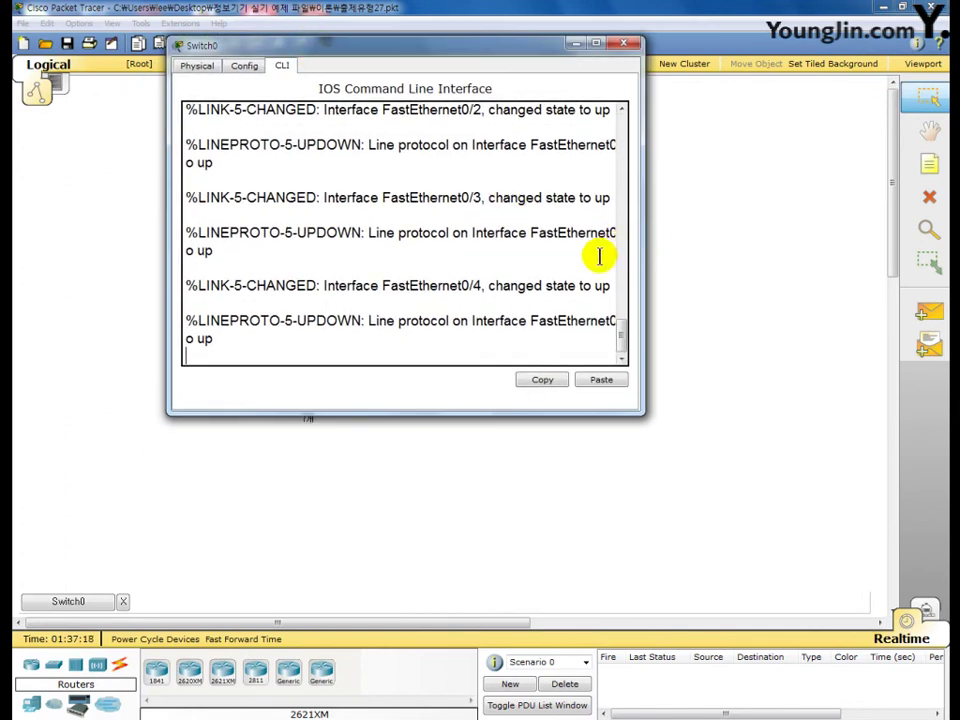
key("Return")
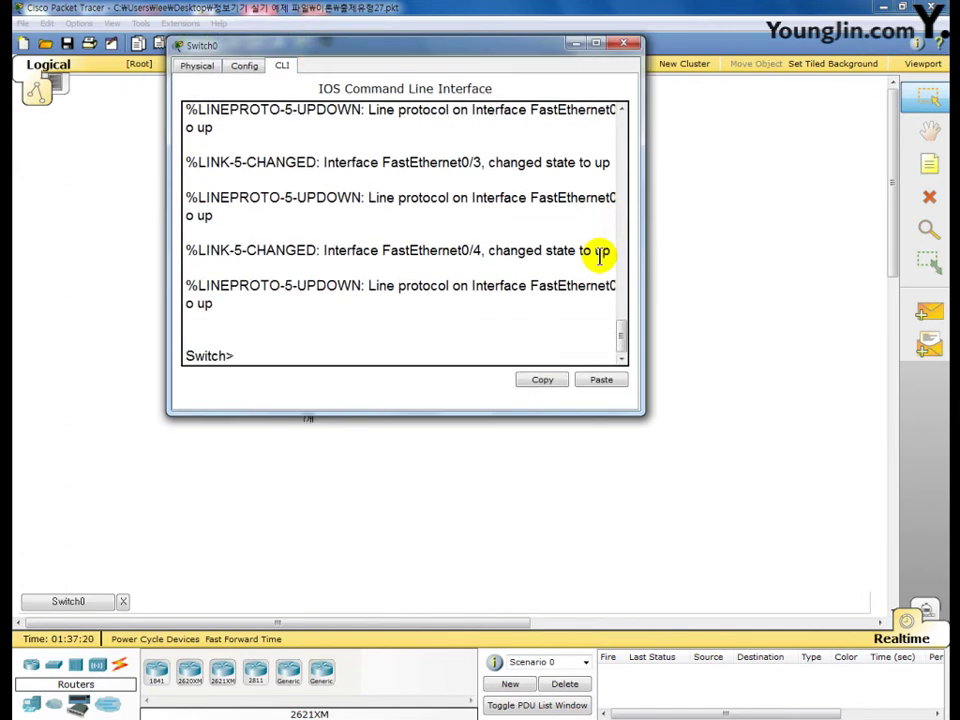
type("en")
key("Return")
type("c")
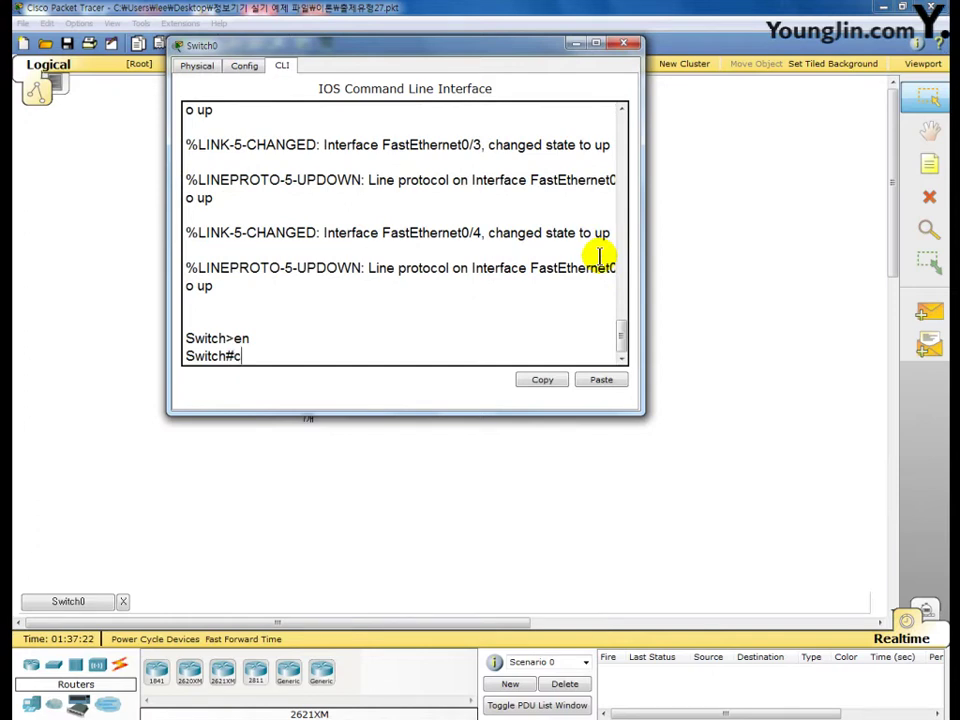
type("onf  t")
key("Return")
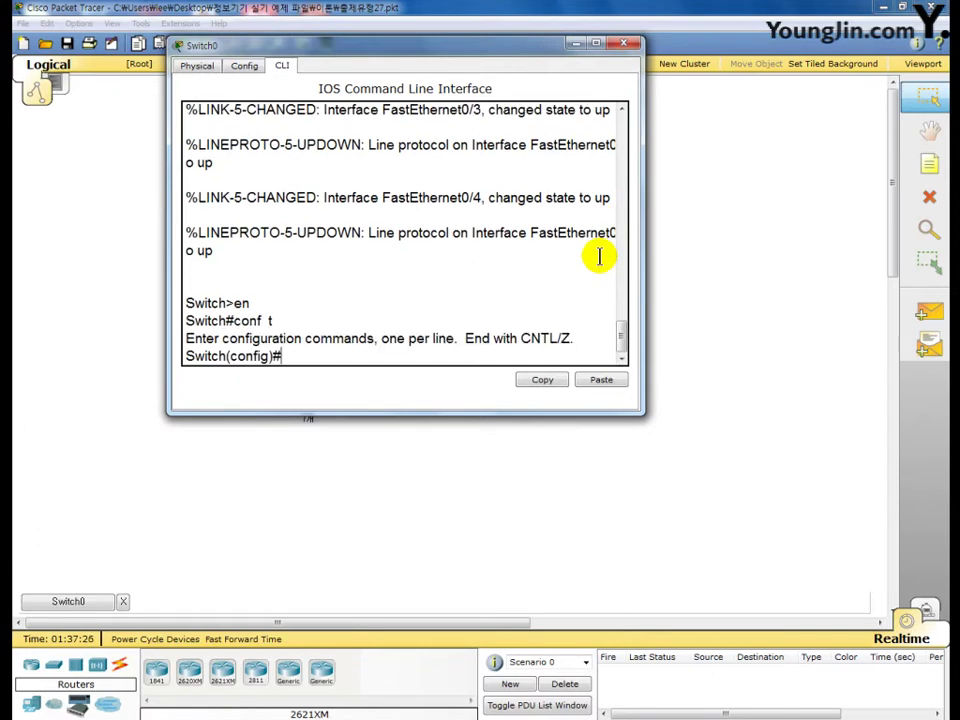
Create VLAN 10 named VLAN-10 and VLAN 20 named VLAN-20, then enter interface Fa0/2
type("vl 10")
key("Return")
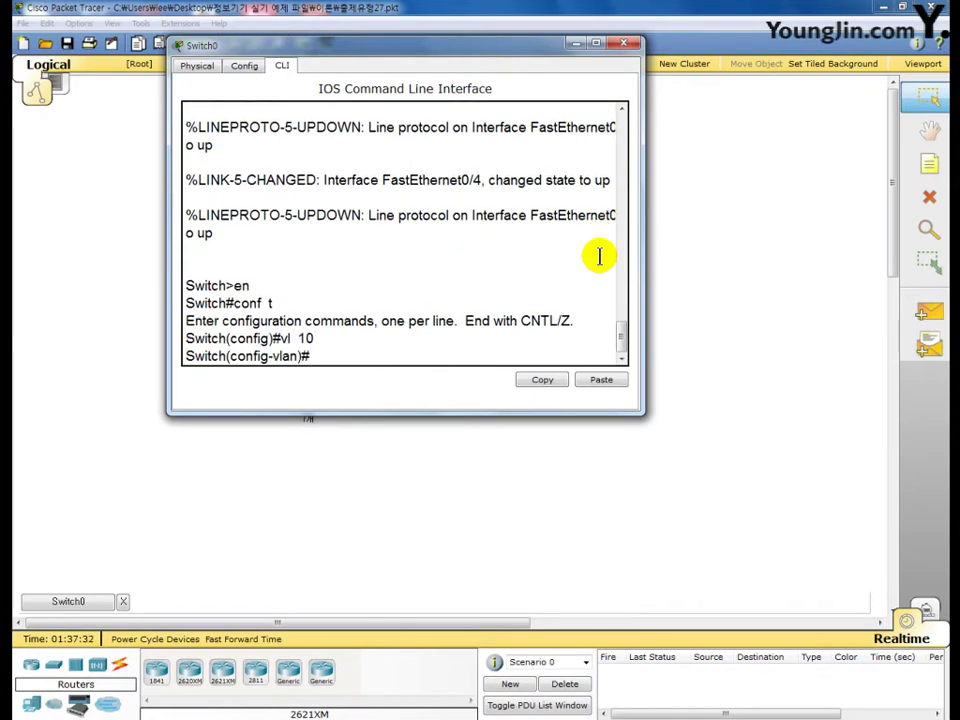
type("na VLAN-10")
key("Return")
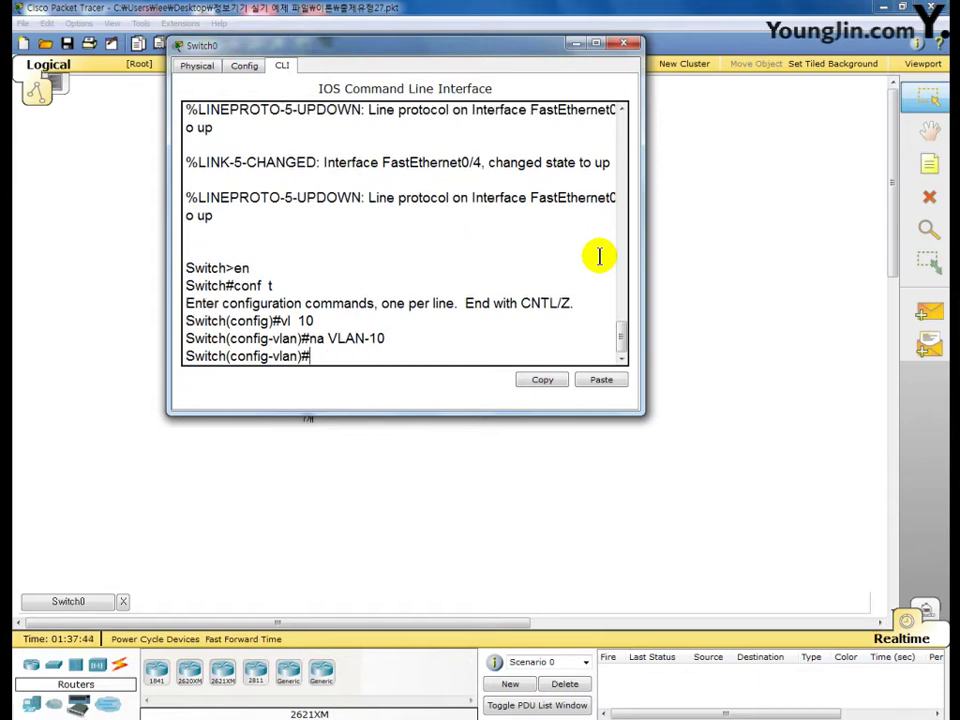
type("vl 20")
key("Return")
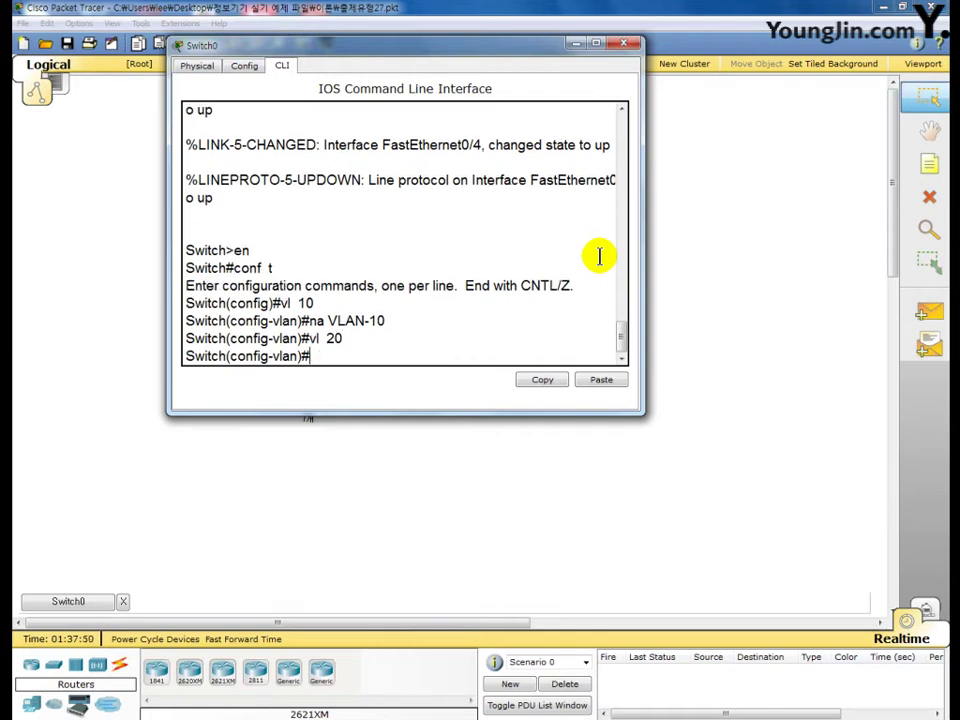
type("na  VLAN-20")
key("Return")
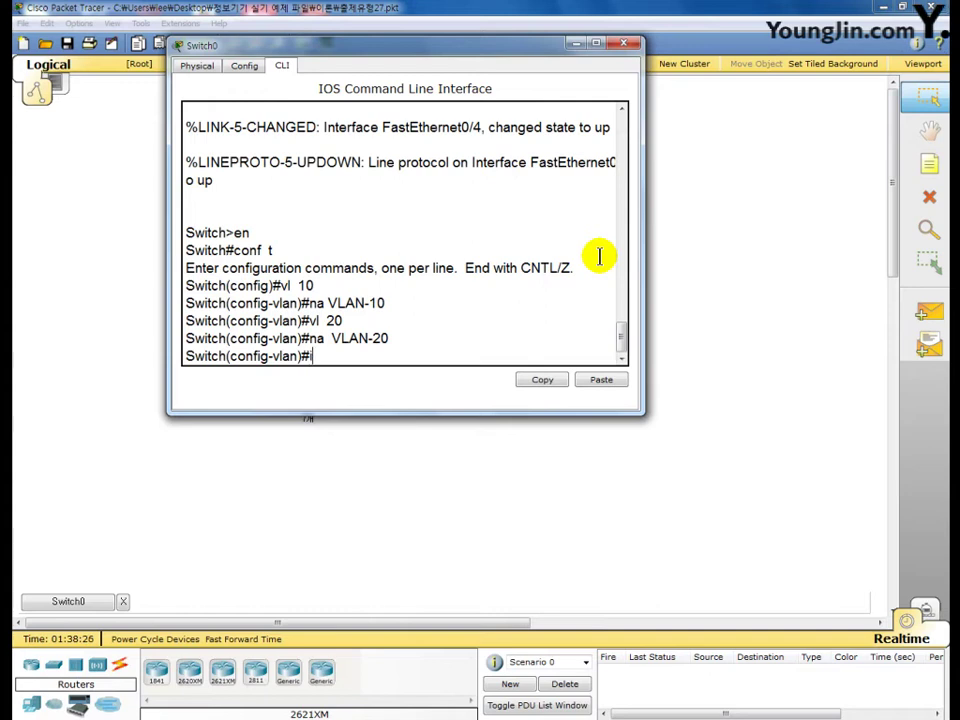
type("int  f0/2")
key("Return")
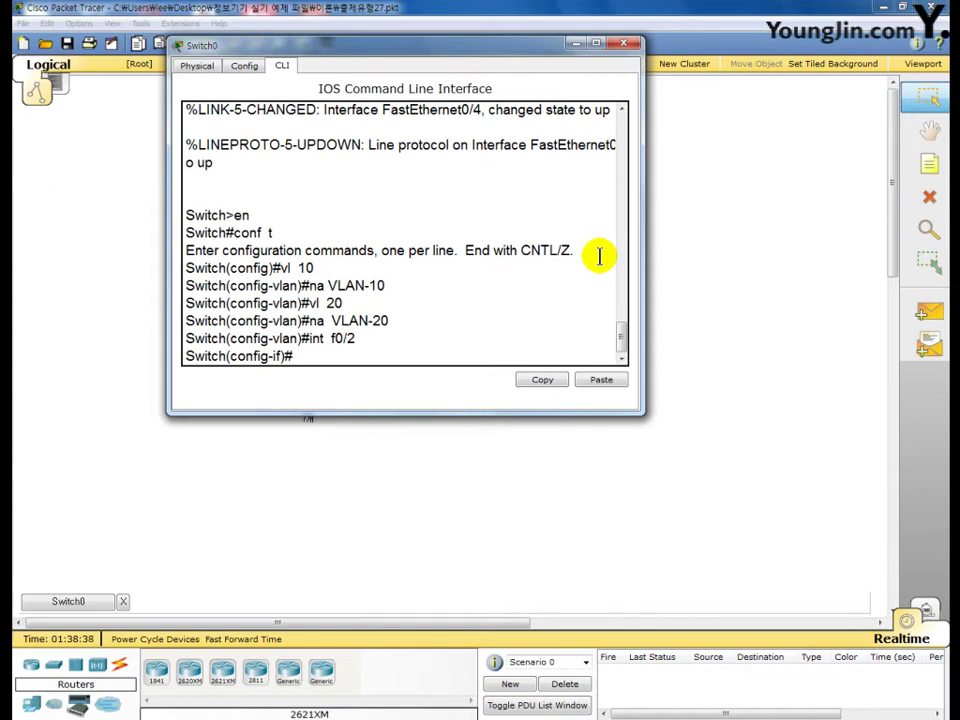
Make Fa0/2 an access port in VLAN 10
type("sw  mo  acc")
key("Return")
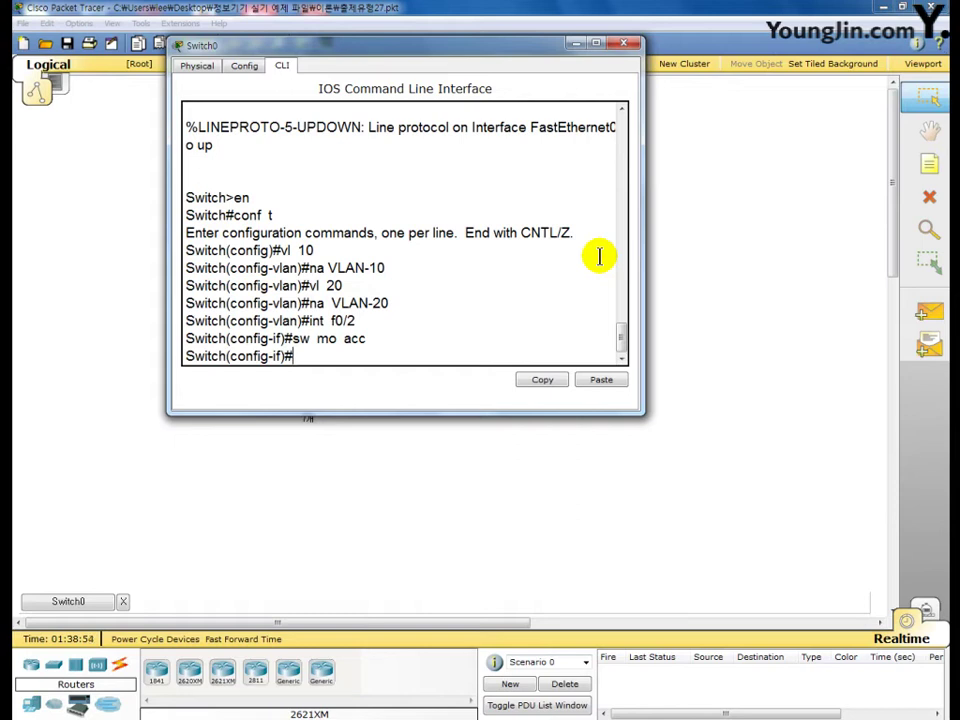
type("sw acc vl 10")
key("Return")
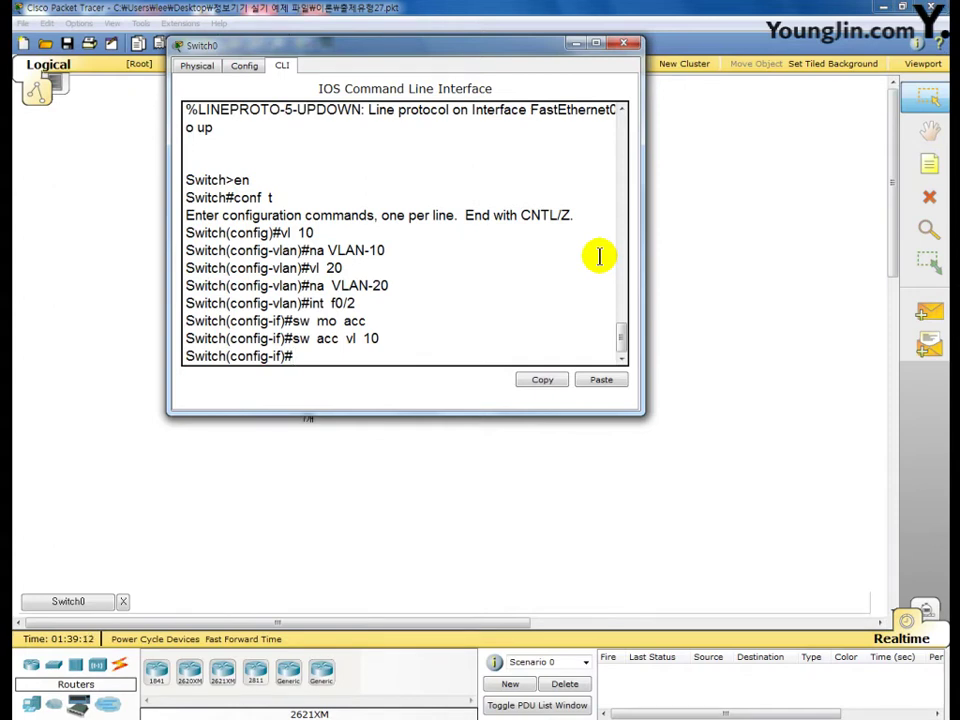
Make Fa0/3 an access port in VLAN 20, then bring up the Inter-VLAN reference slide
type("nt f0/3")
key("Return")
type("s")
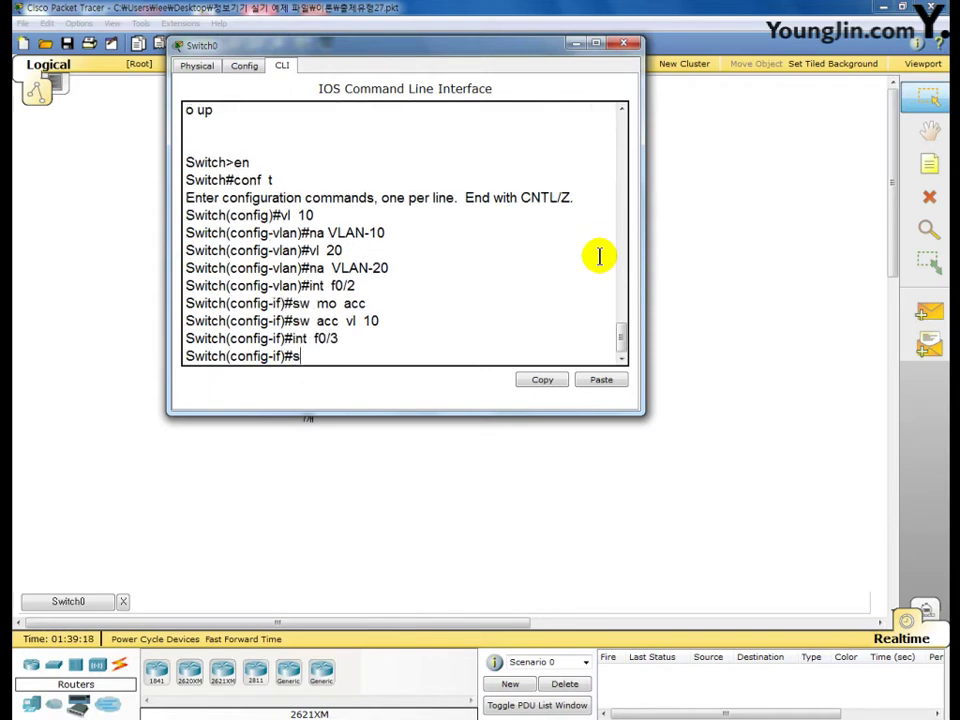
type("w mo acc")
key("Return")
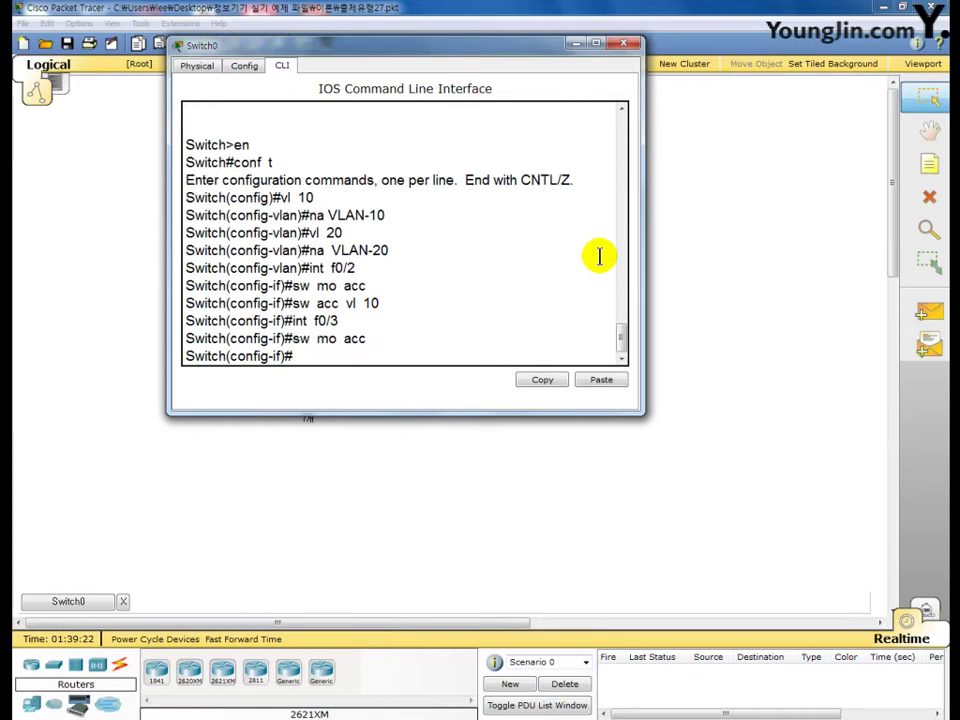
type("sw acc vl 10")
key("Return")
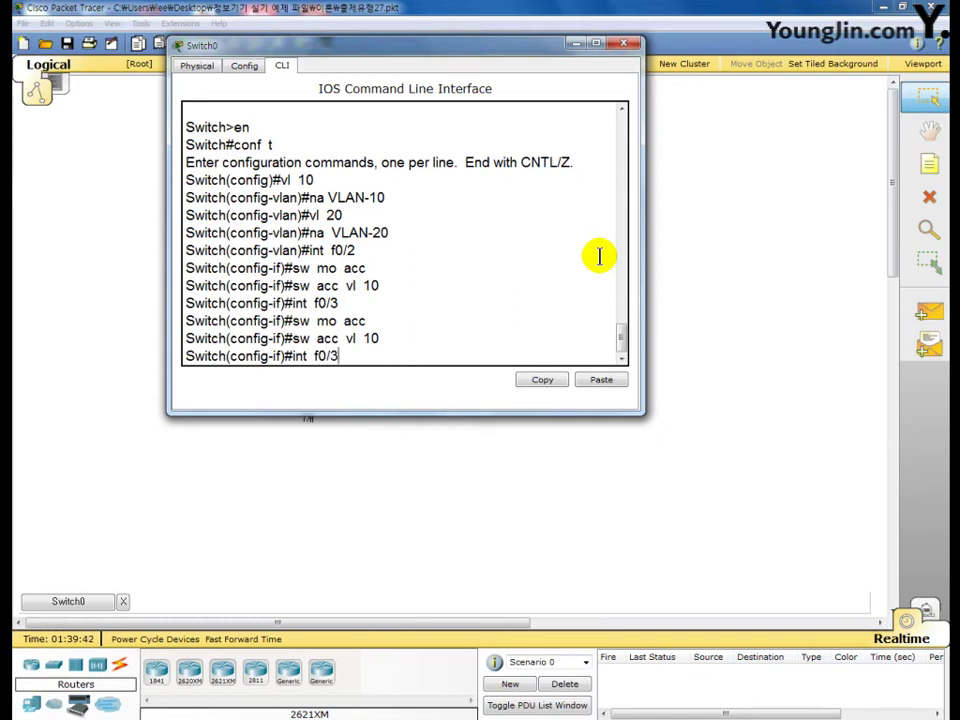
key("Return")
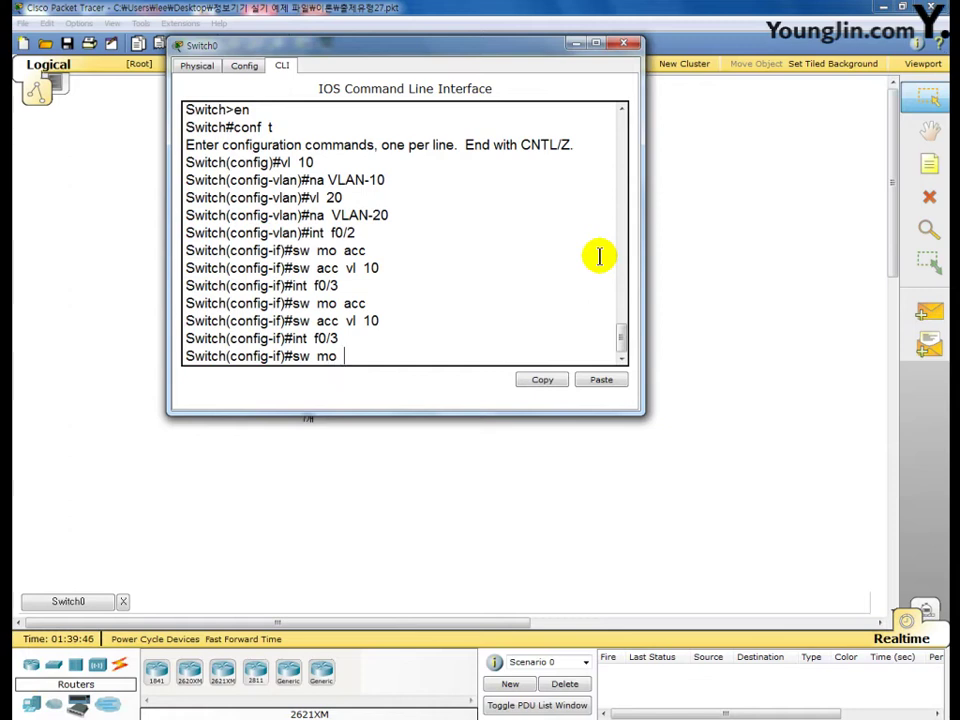
type("sw mo acc")
key("Return")
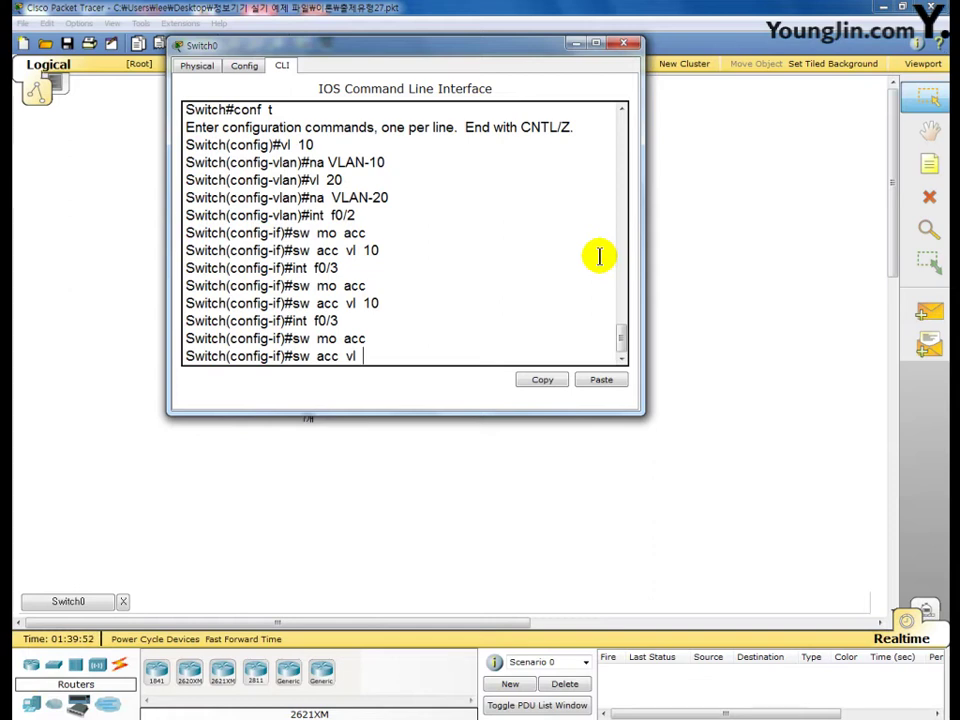
type("sw acc vl 20")
key("Return")
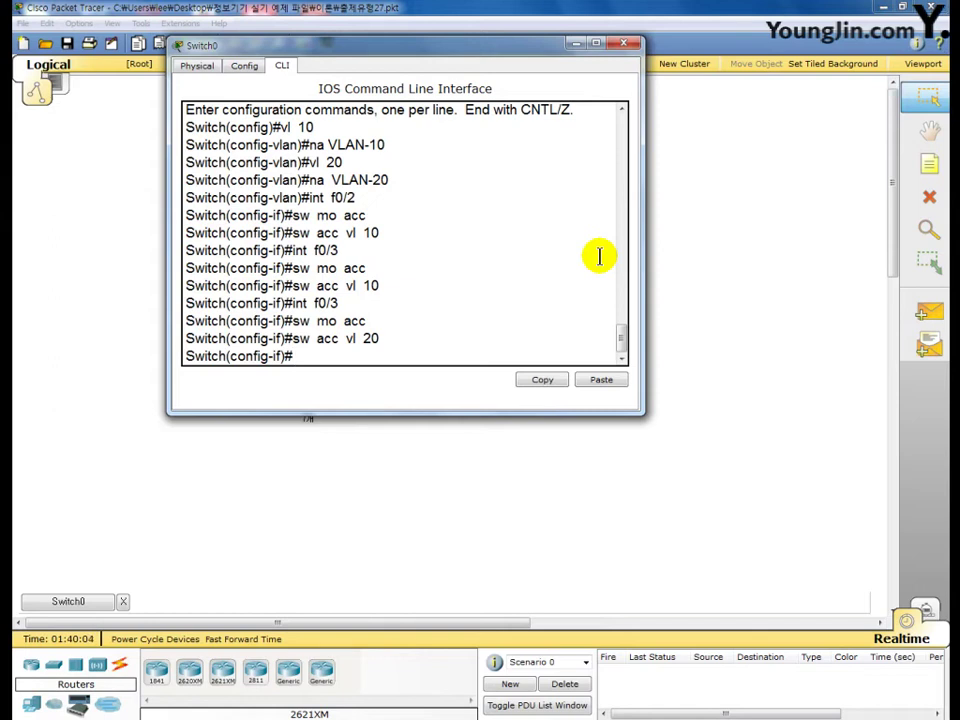
key("alt+Tab")
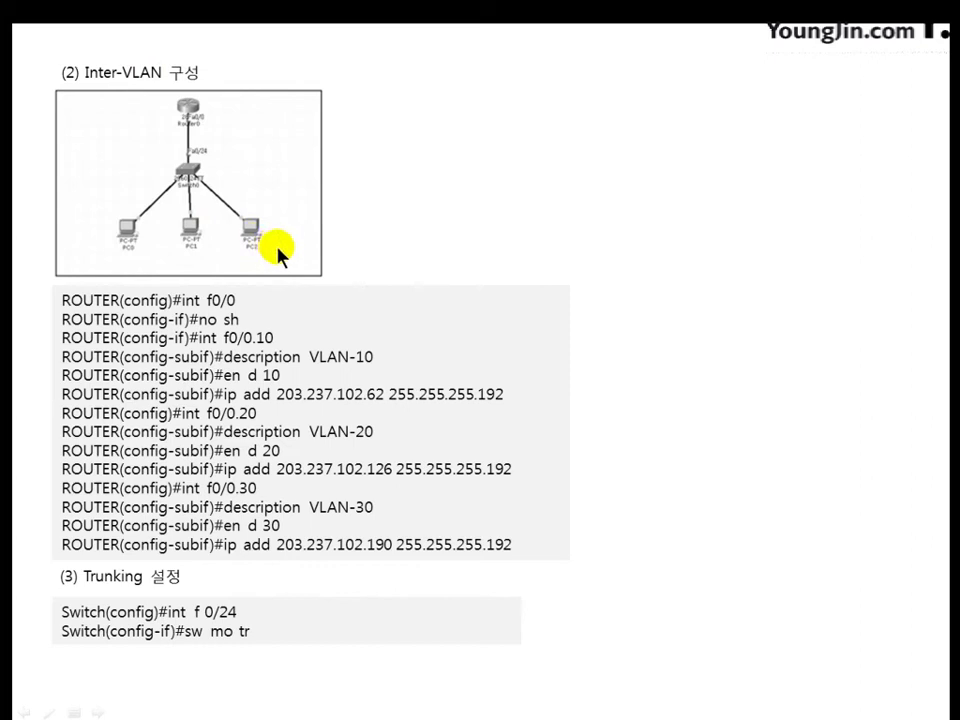
Underline subinterfaces f0/0.10–f0/0.30, addresses 203.237.102.62 and .126, and the Inter-VLAN heading
key("F12")
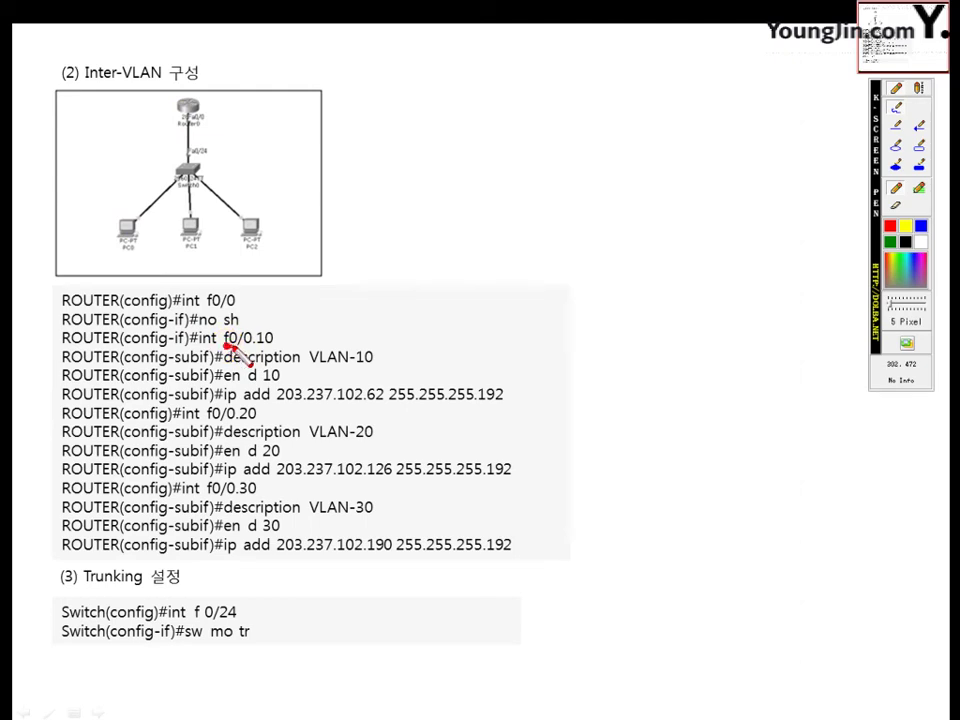
left_click_drag(224, 349, 272, 348)
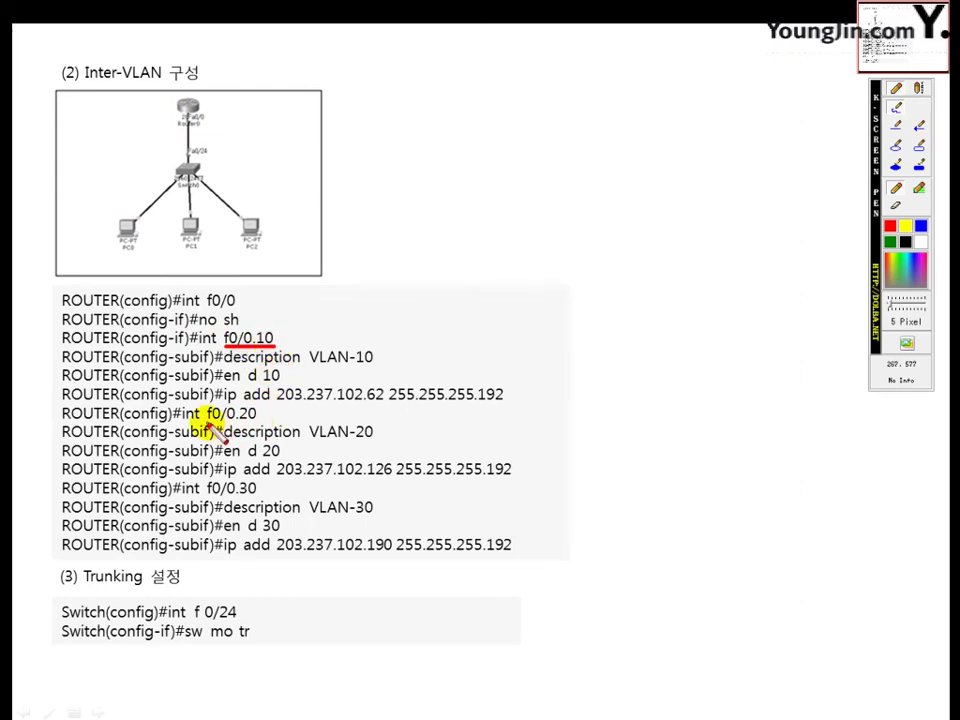
left_click_drag(207, 424, 256, 424)
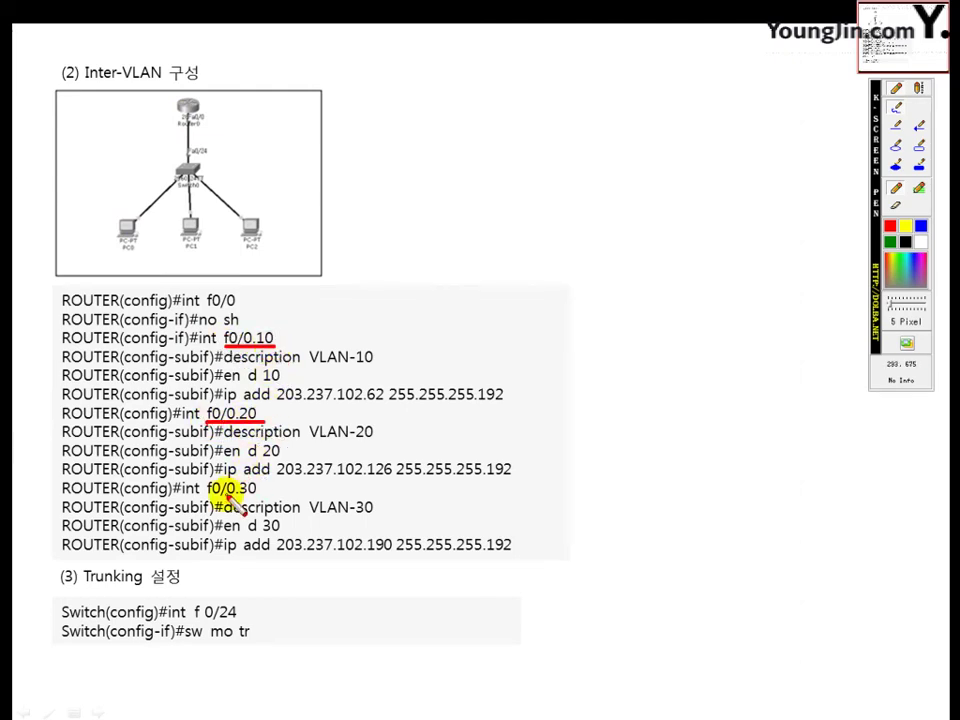
left_click_drag(207, 499, 256, 499)
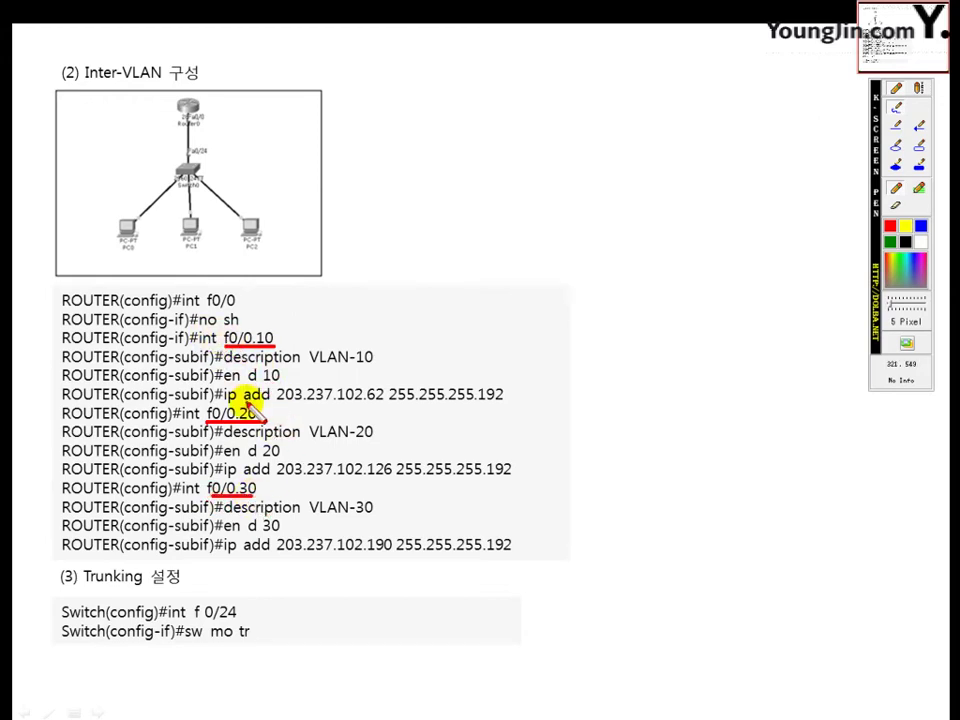
left_click_drag(244, 404, 382, 404)
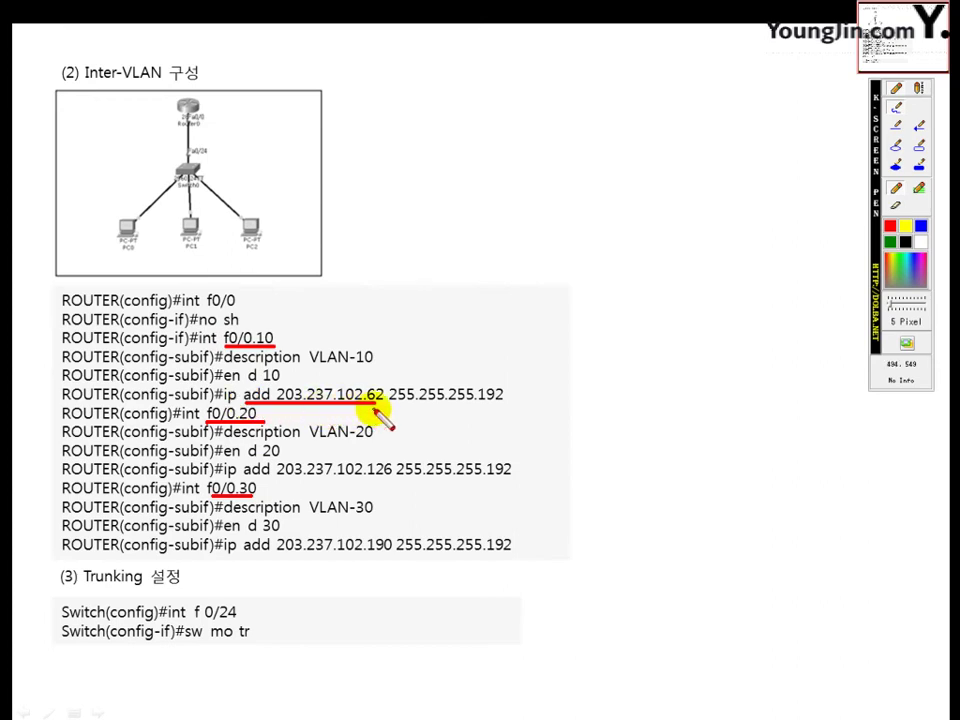
left_click_drag(278, 478, 379, 478)
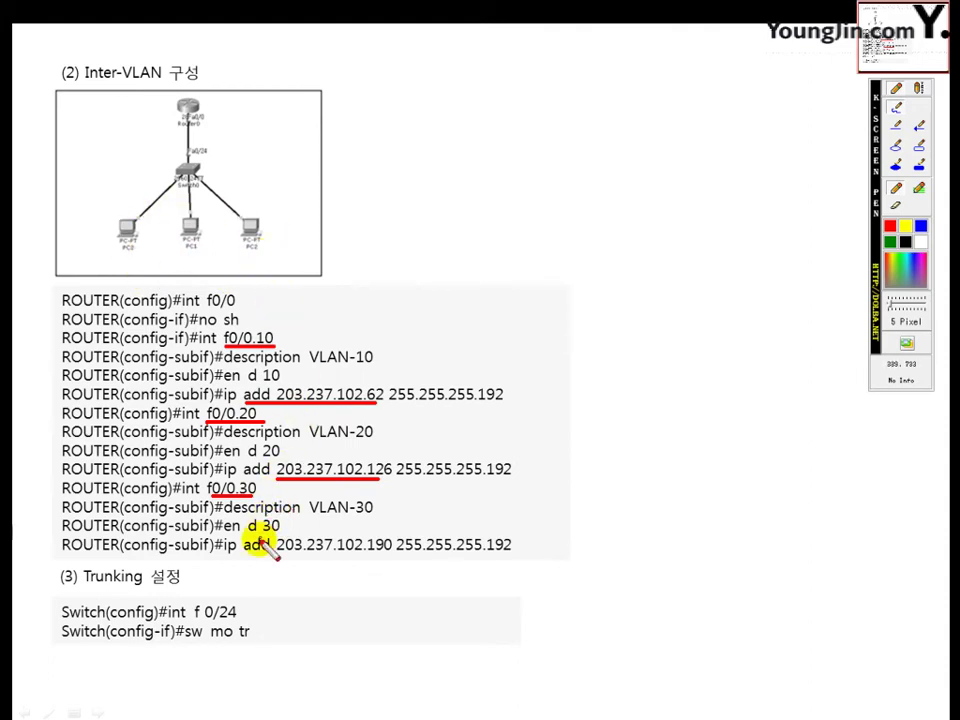
left_click_drag(84, 80, 199, 80)
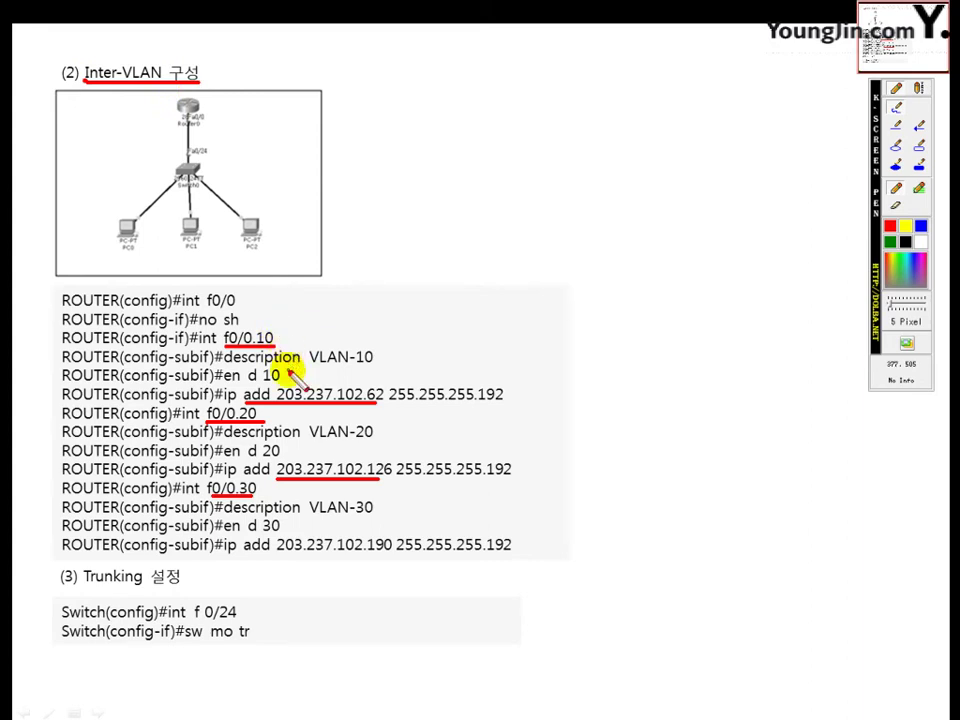
Underline the VLAN-10 description, add dashes after each subinterface, and retrace the heading underline
left_click_drag(226, 366, 298, 366)
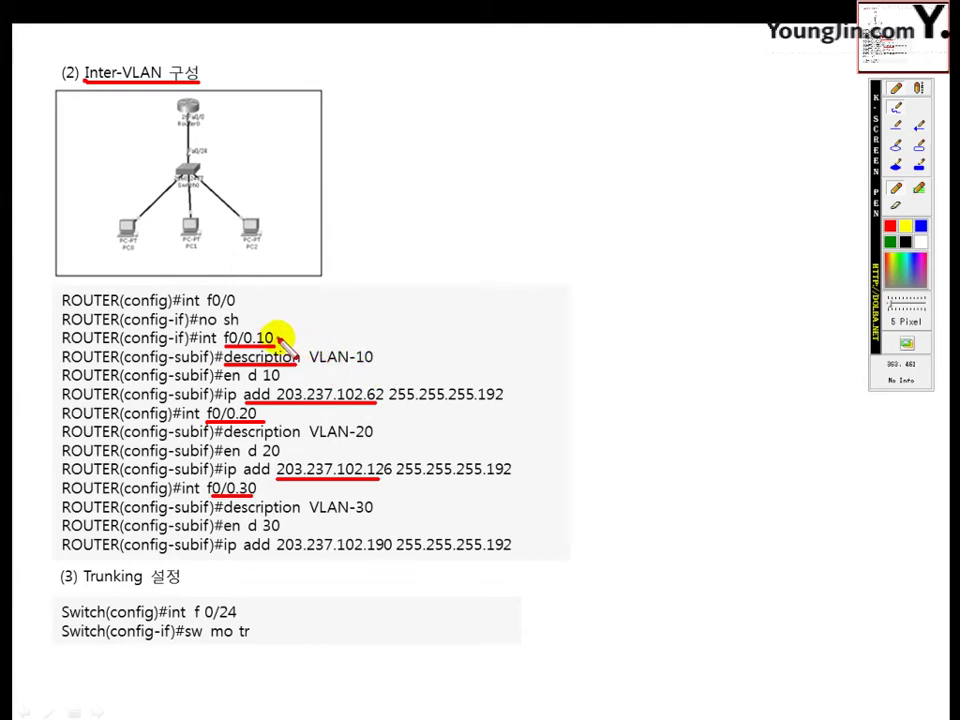
left_click_drag(276, 339, 300, 338)
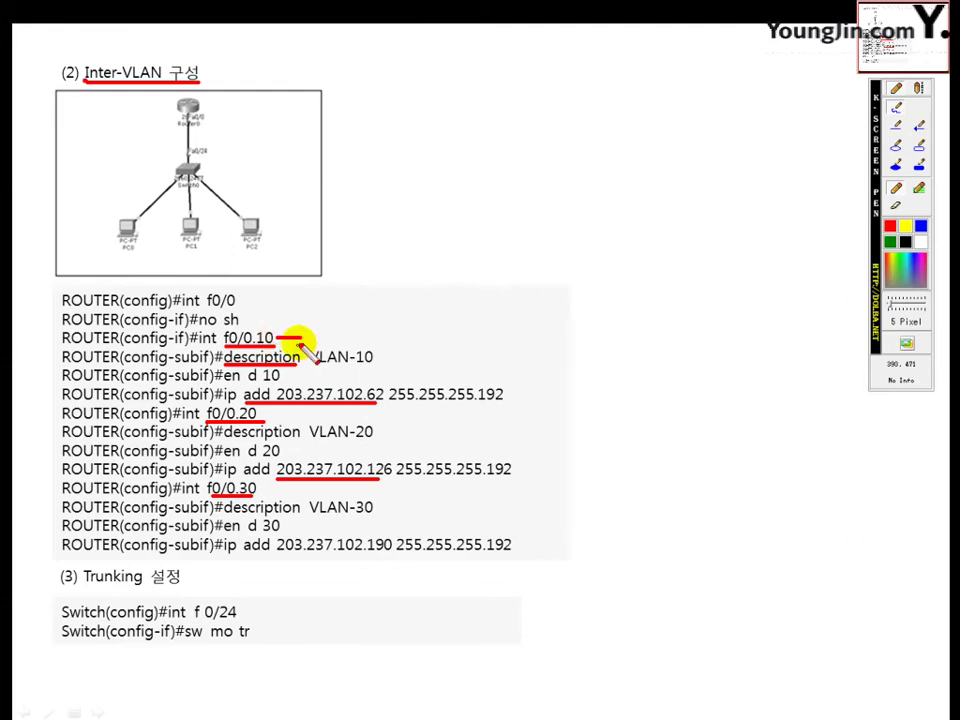
left_click_drag(267, 409, 281, 408)
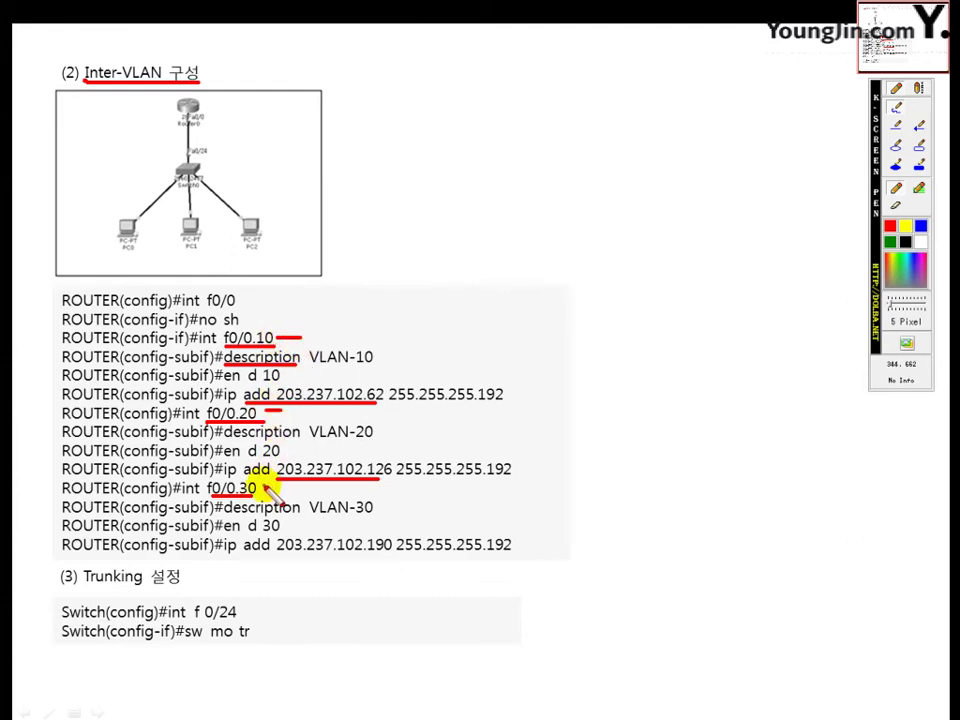
left_click_drag(262, 486, 271, 485)
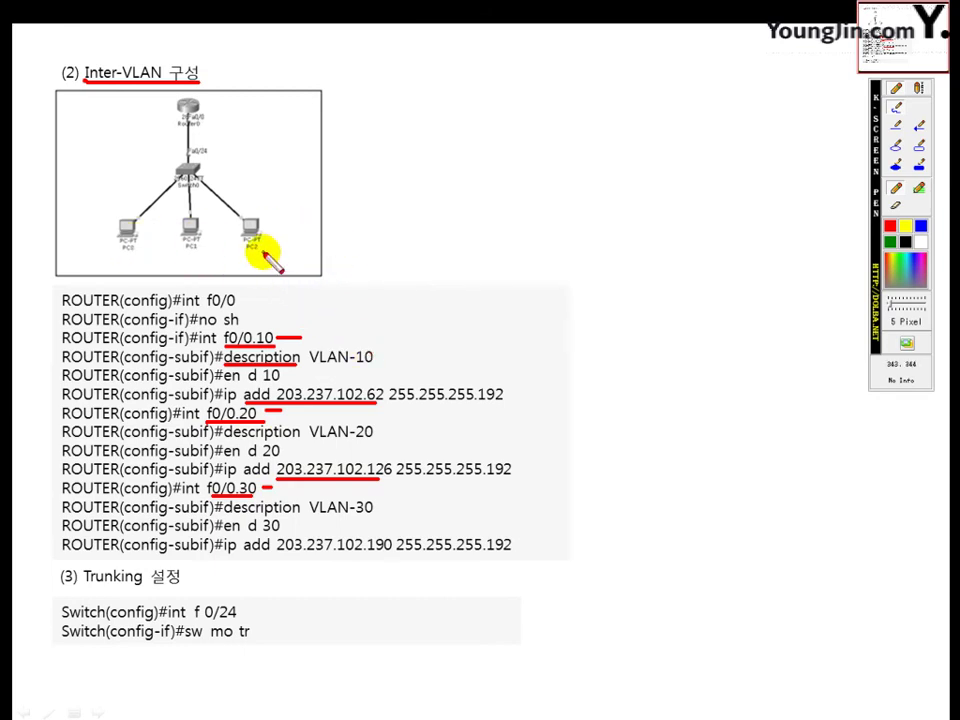
left_click(84, 83)
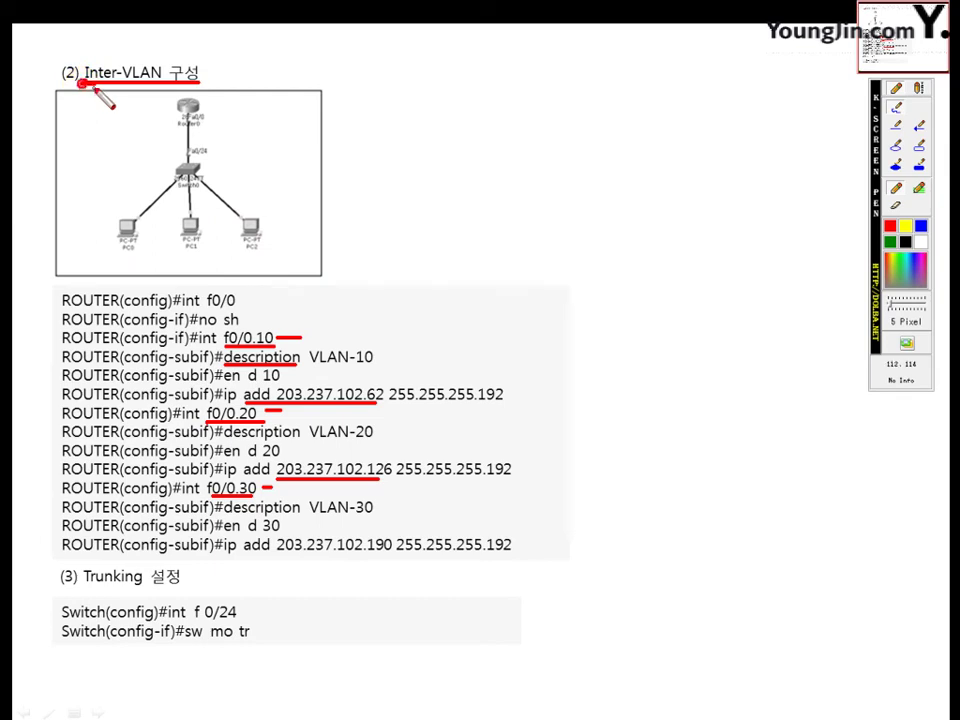
left_click_drag(84, 83, 199, 83)
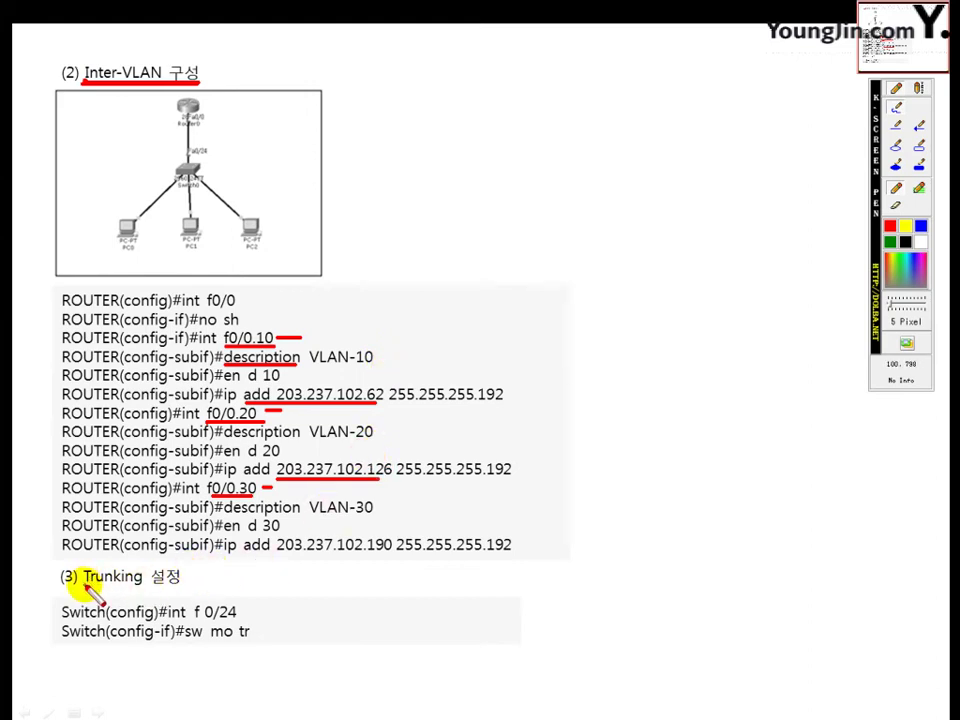
Underline Trunking, the PC labels and the Fa0/24 label on the slide
left_click_drag(83, 588, 150, 588)
key("e")
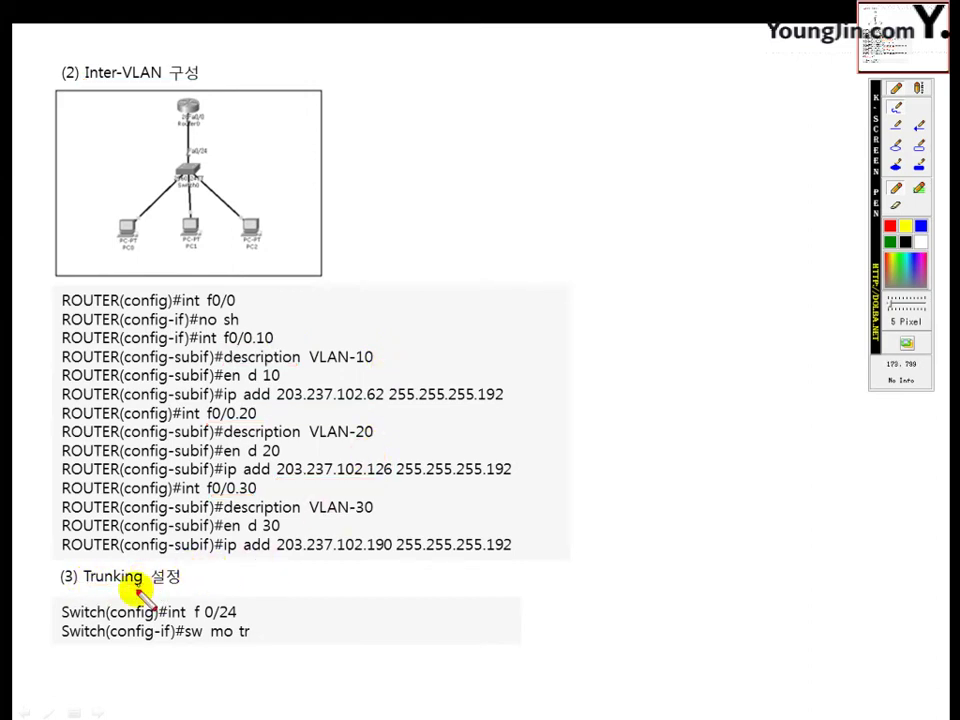
left_click_drag(83, 588, 143, 588)
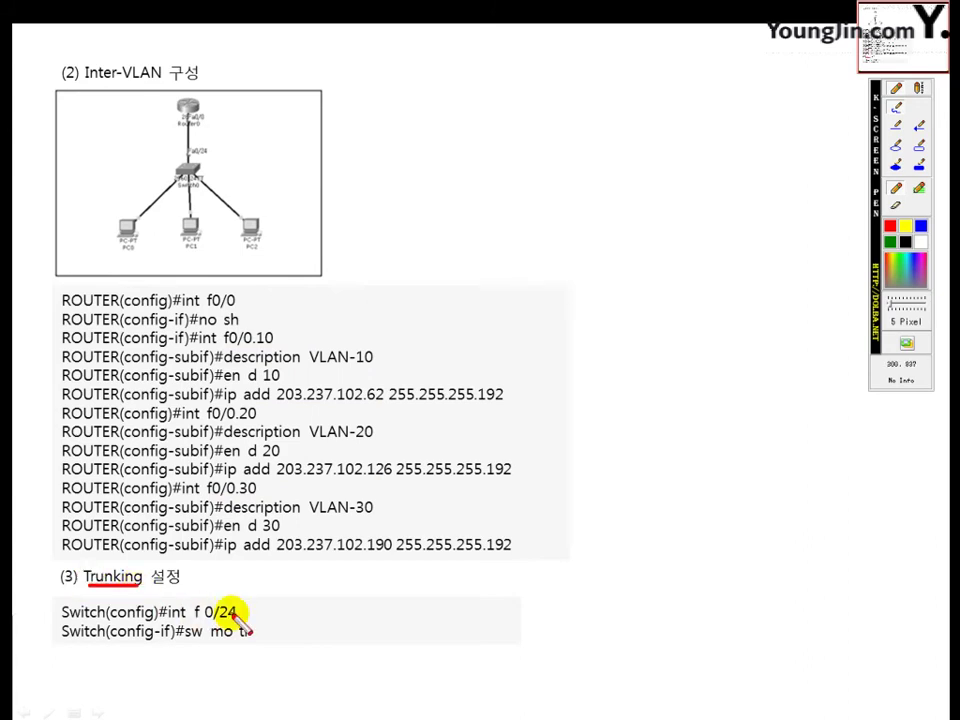
left_click_drag(114, 253, 270, 253)
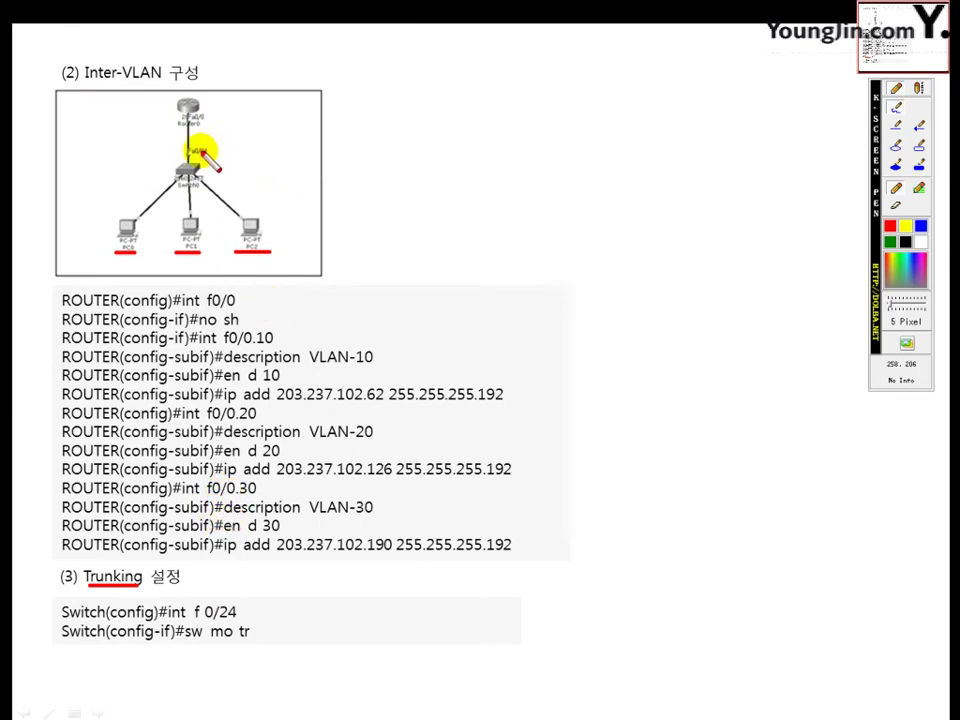
left_click_drag(190, 156, 213, 155)
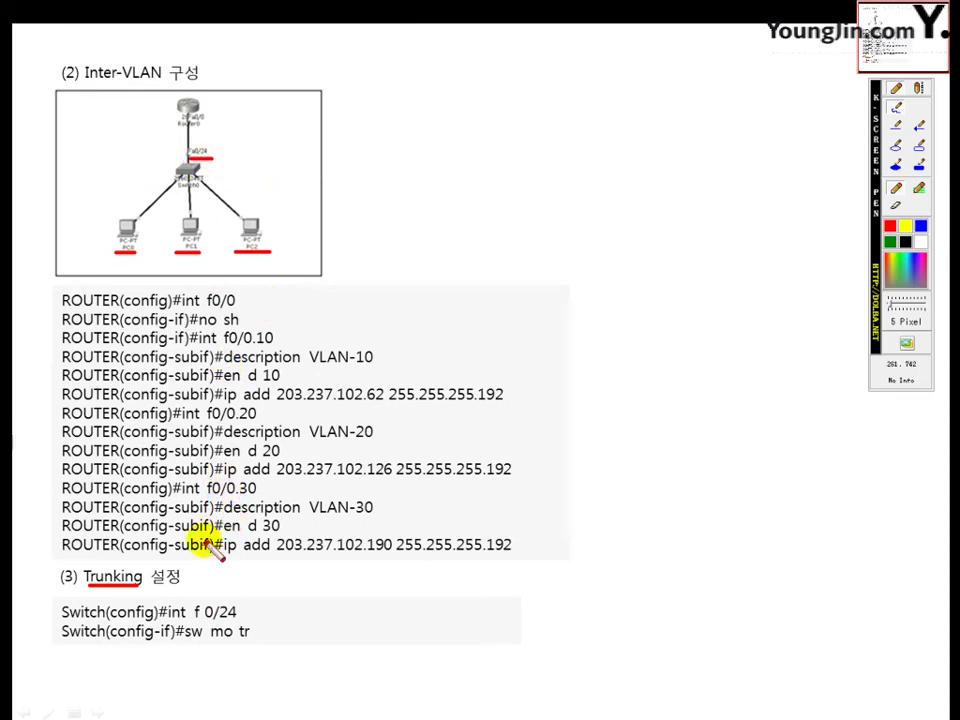
Underline and bracket the int f 0/24 and sw mo tr commands, then erase all pen marks
left_click_drag(160, 620, 237, 620)
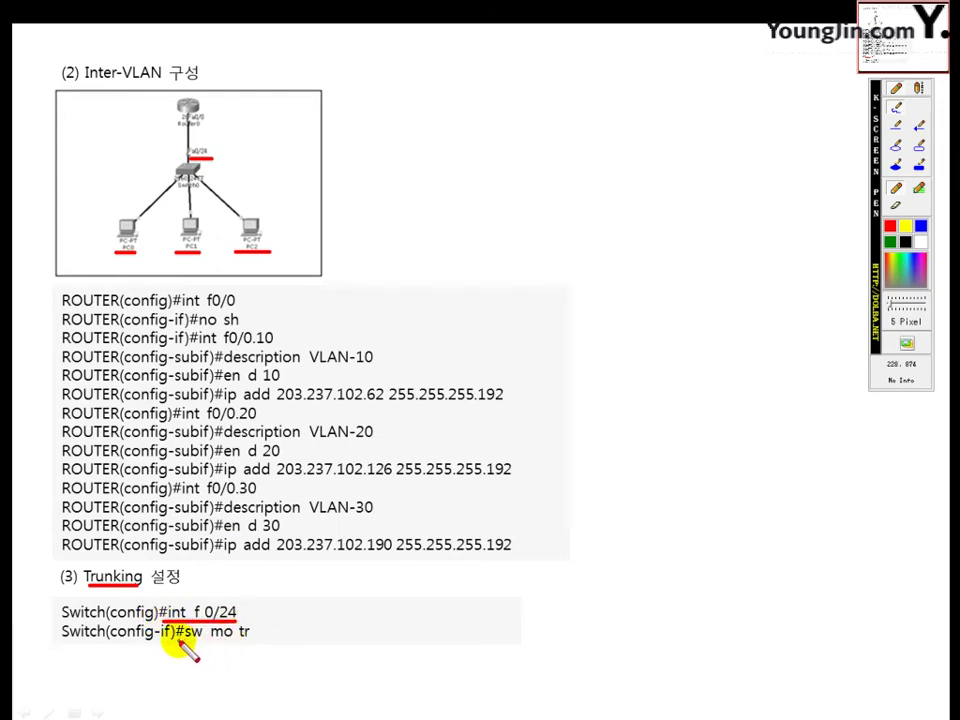
left_click_drag(178, 641, 248, 641)
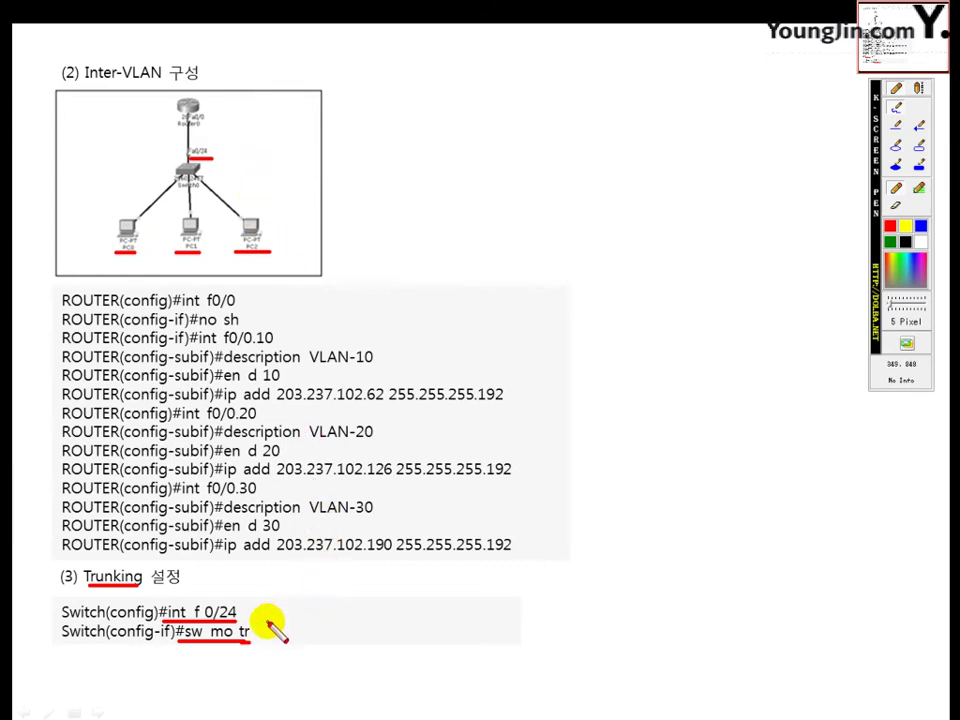
mouse_move(248, 607)
left_mouse_down()
mouse_move(300, 611)
mouse_move(300, 629)
mouse_move(262, 628)
left_mouse_up()
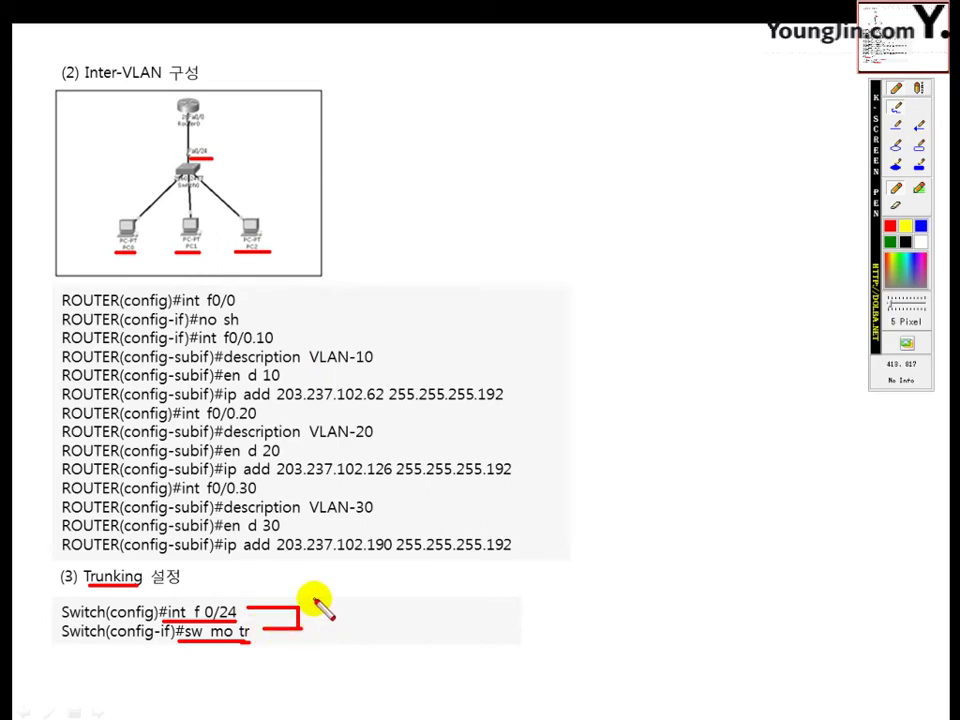
key("Escape")
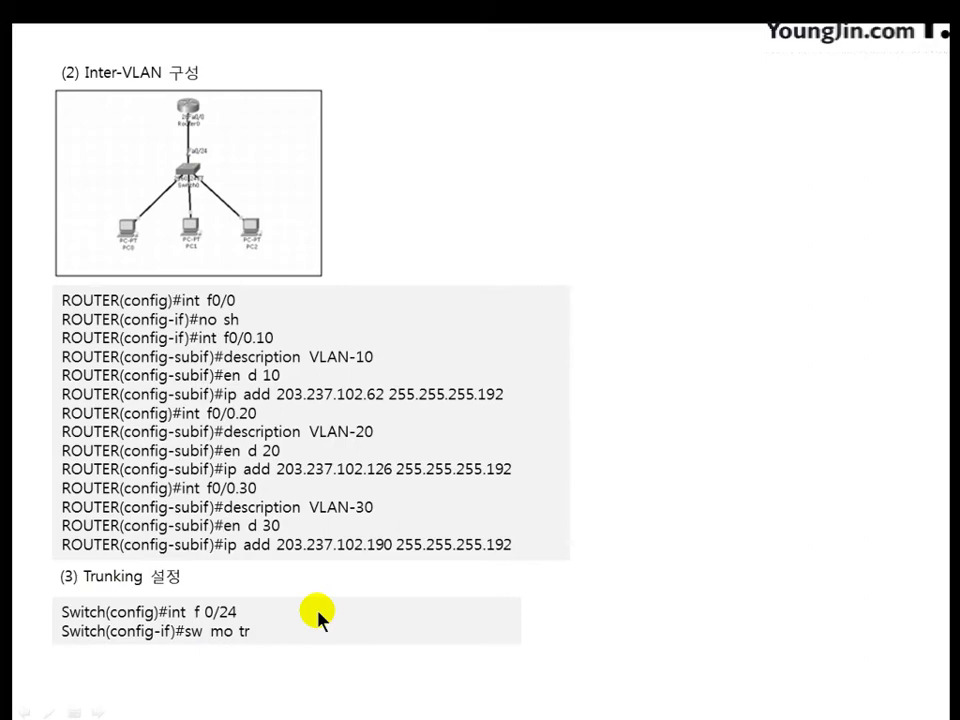
Move the whole three-switch topology with its PCs down-right toward the canvas centre
key("alt+Tab")
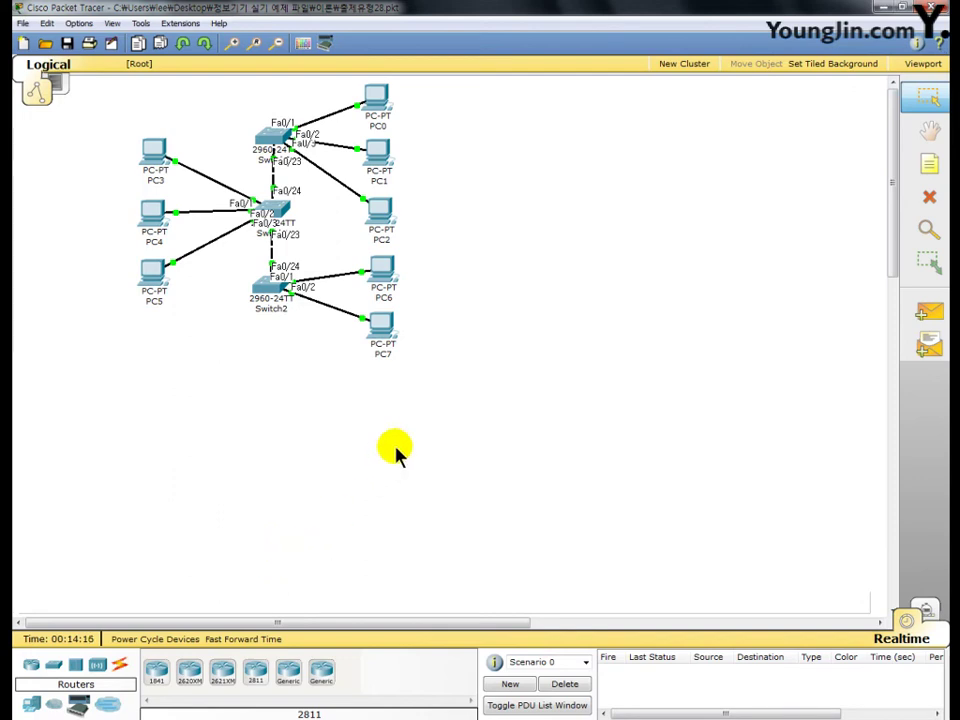
left_click_drag(504, 400, 74, 76)
left_click_drag(152, 148, 187, 290)
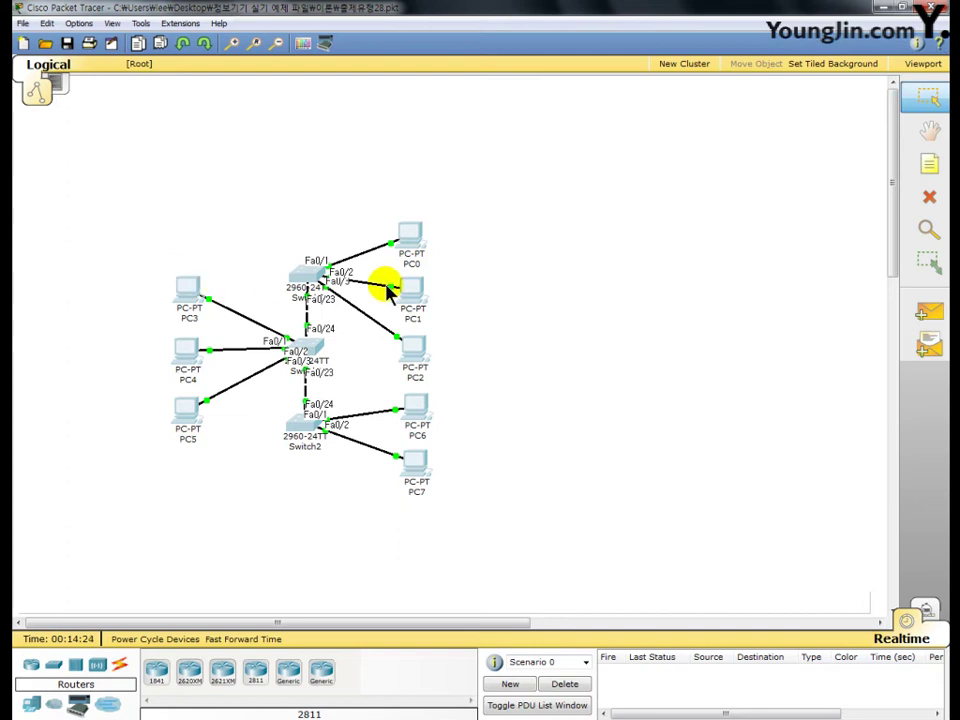
left_click(501, 285)
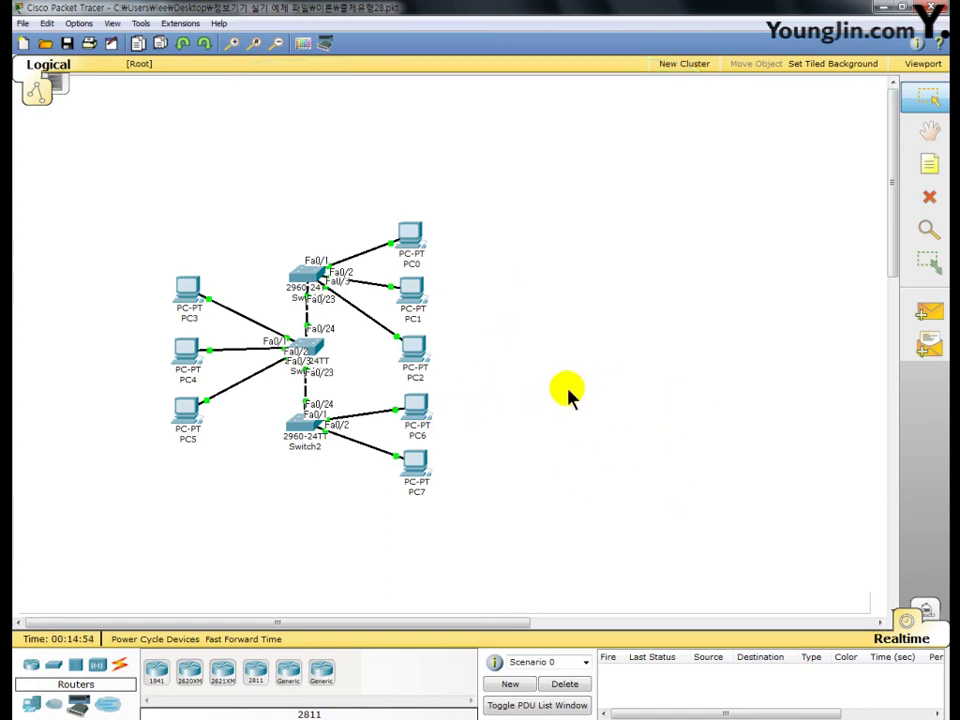
Open Switch0's CLI and enter global configuration mode with en and conf t
left_click(306, 273)
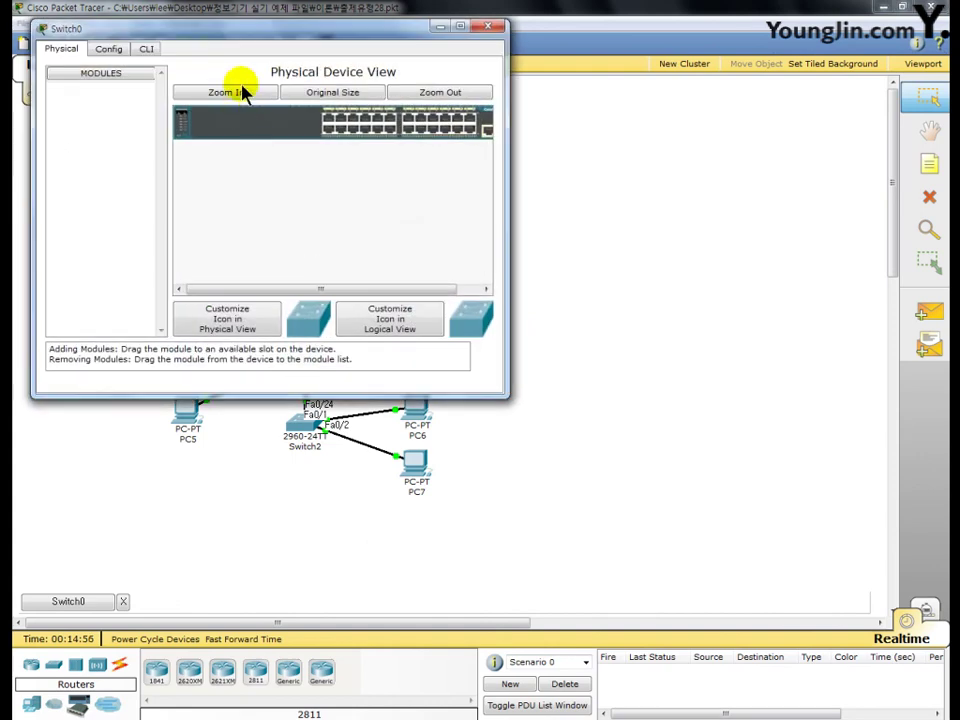
left_click_drag(253, 36, 418, 64)
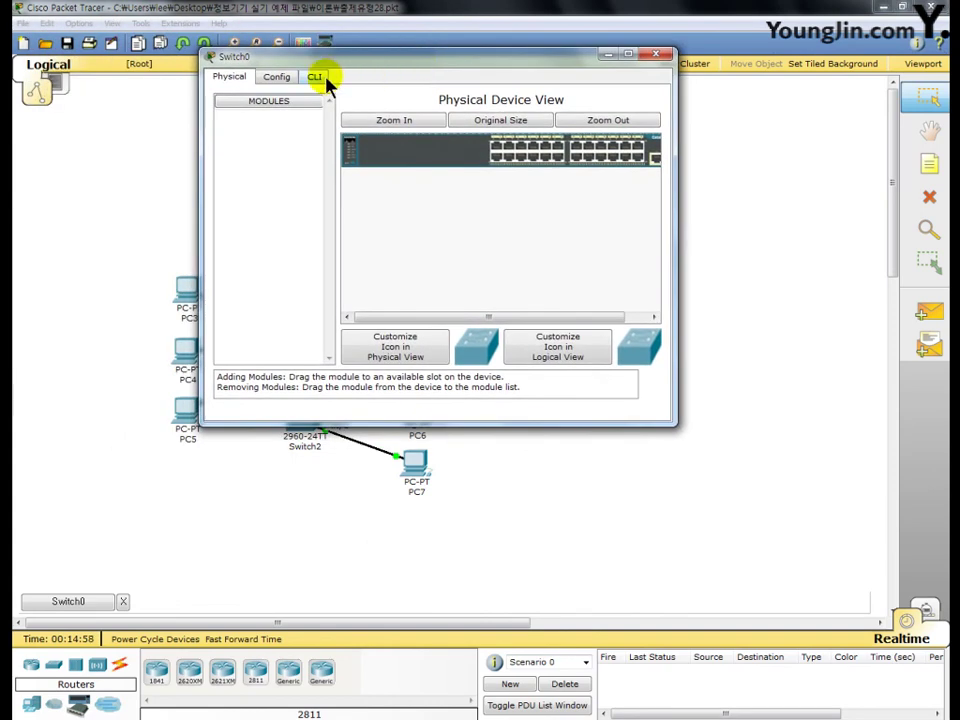
left_click(315, 78)
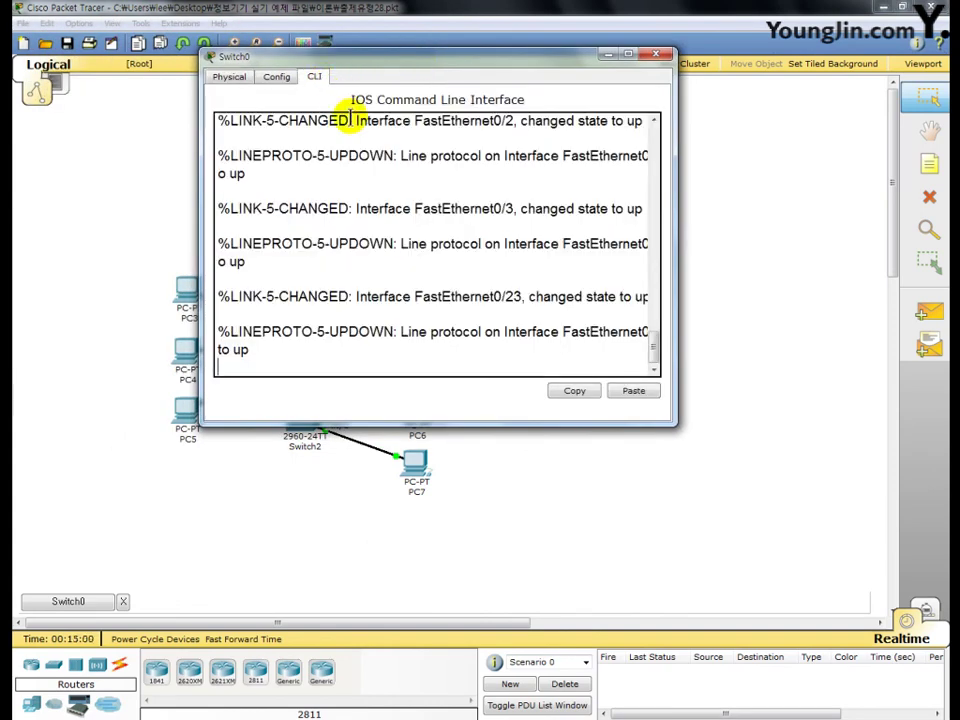
key("Return")
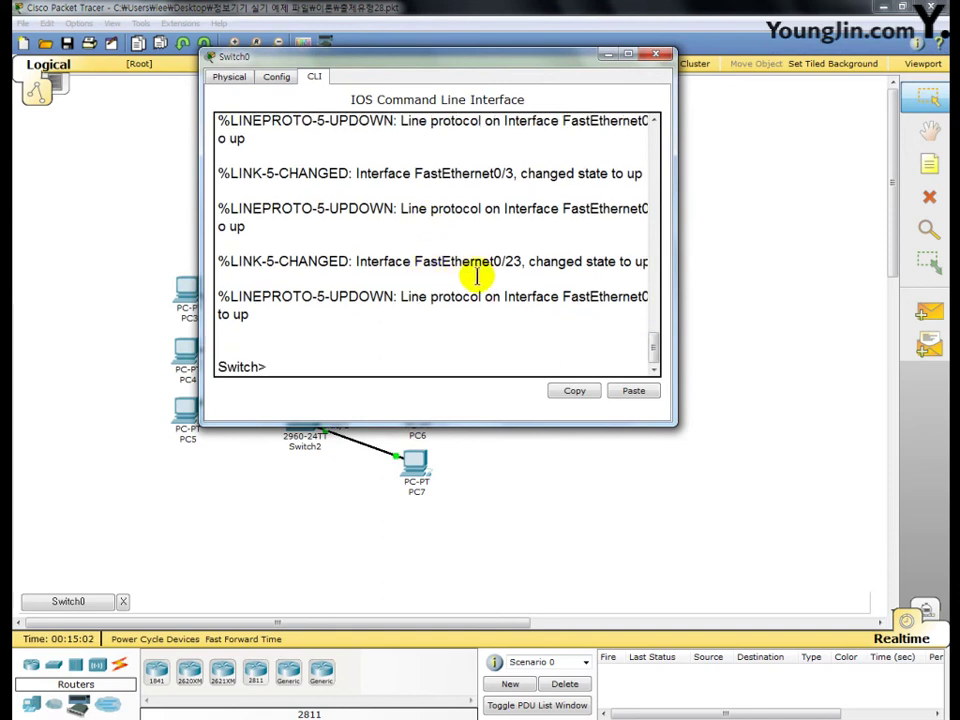
type("en")
key("Return")
type("con")
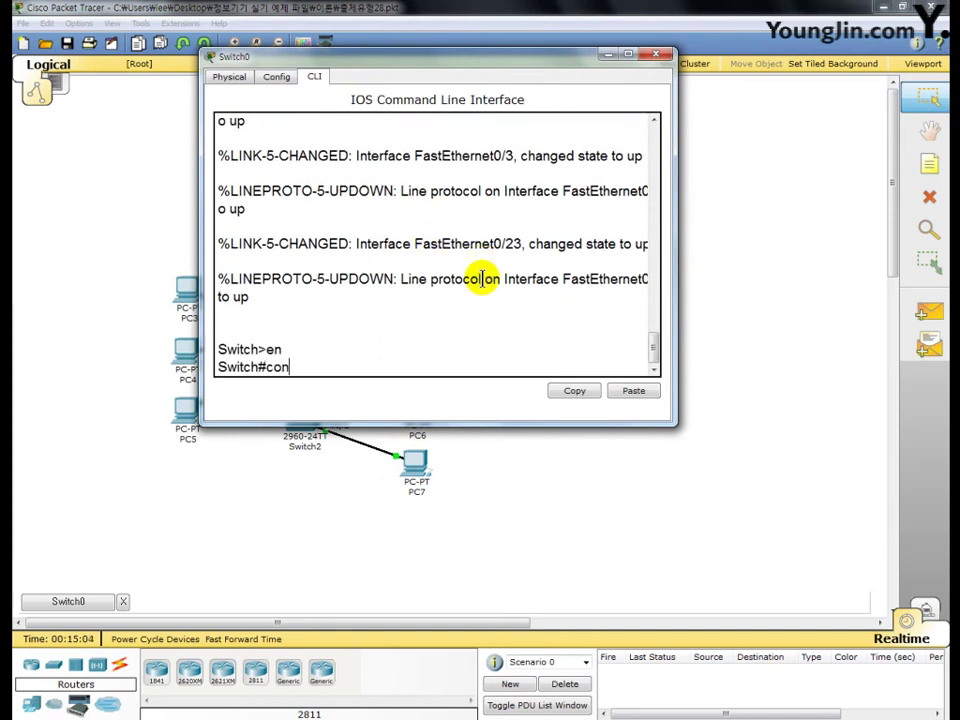
type("f t")
key("Return")
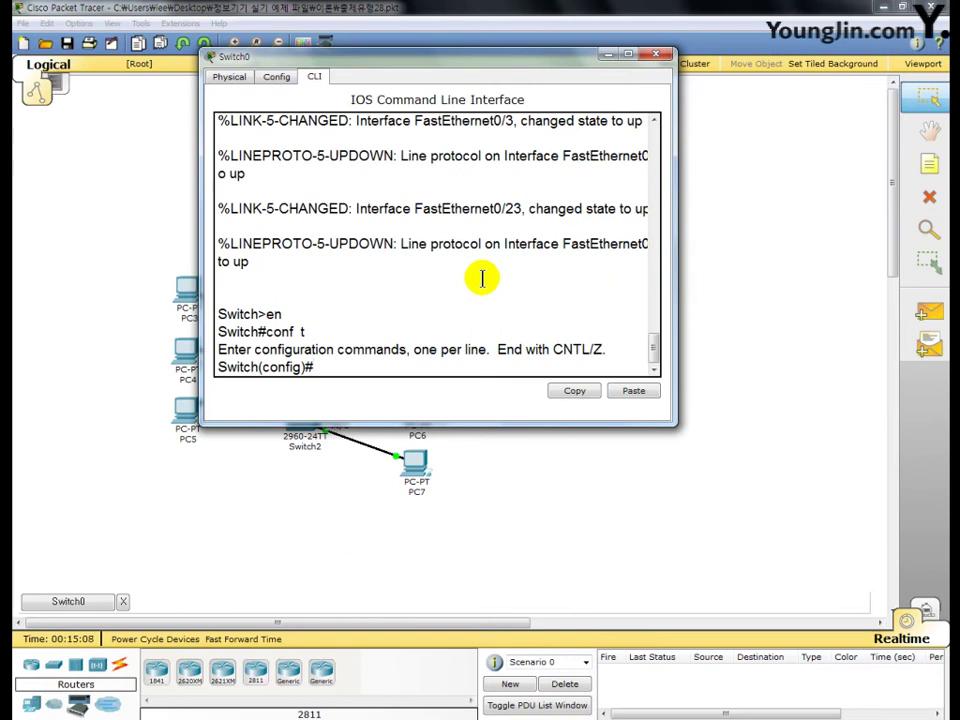
Set VTP version 2 and domain vtptest, and start entering the VTP password
type("vtp v 2")
key("Return")
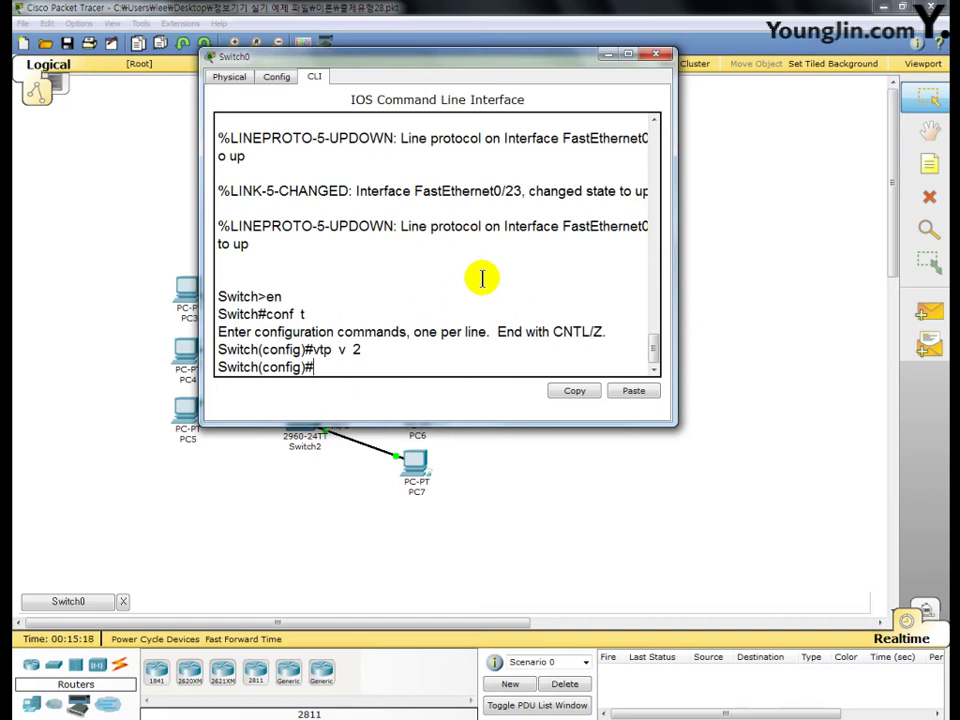
type("vtp domain v")
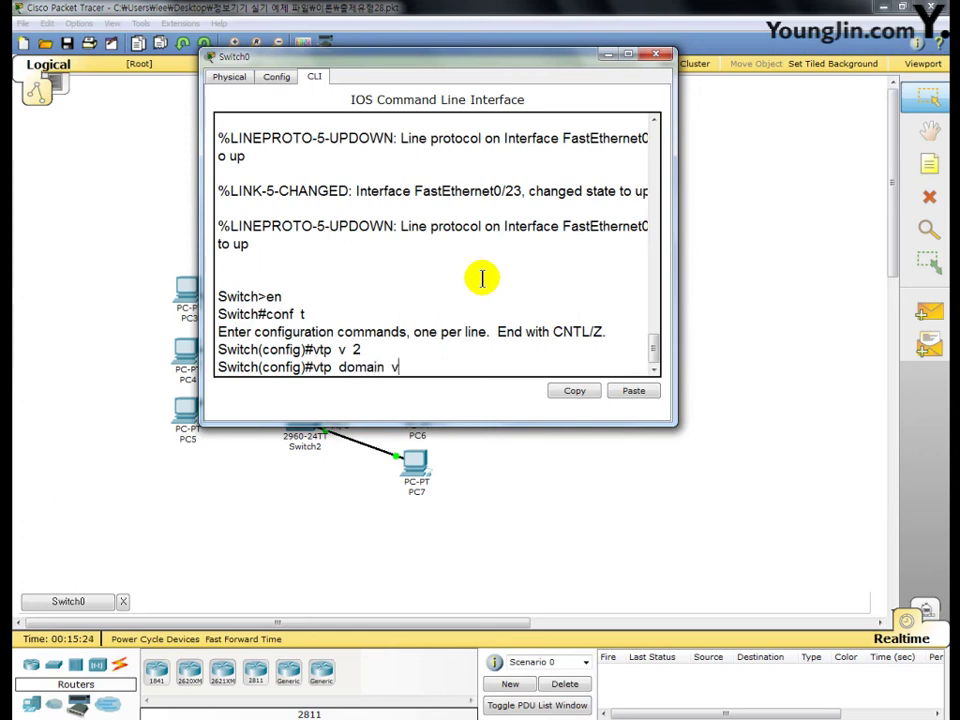
type("tptest")
key("Return")
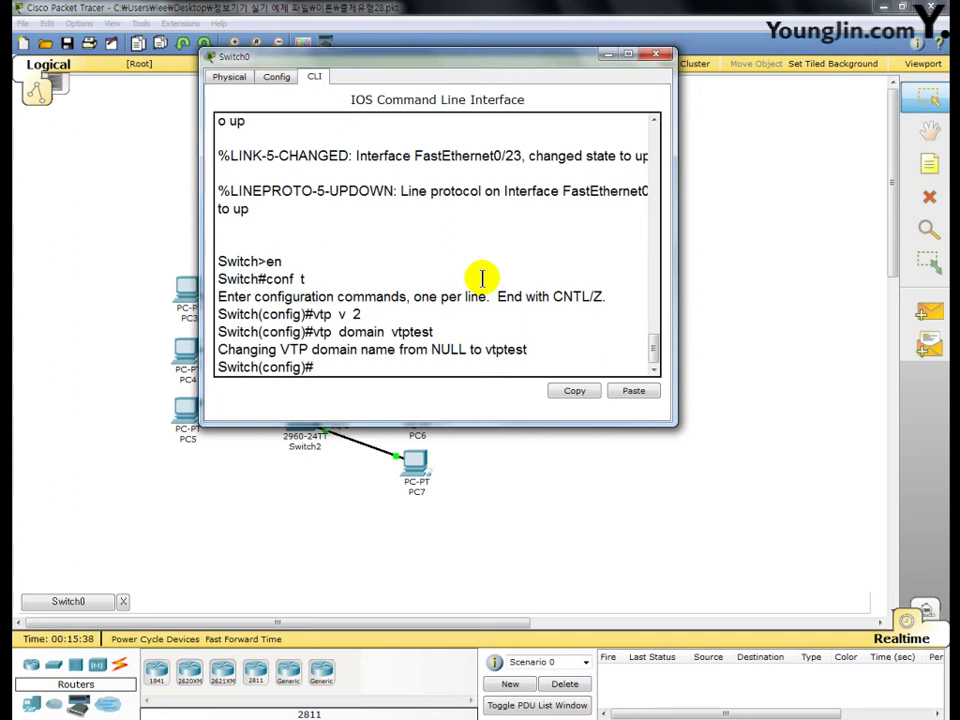
type("vtp pass vtp")
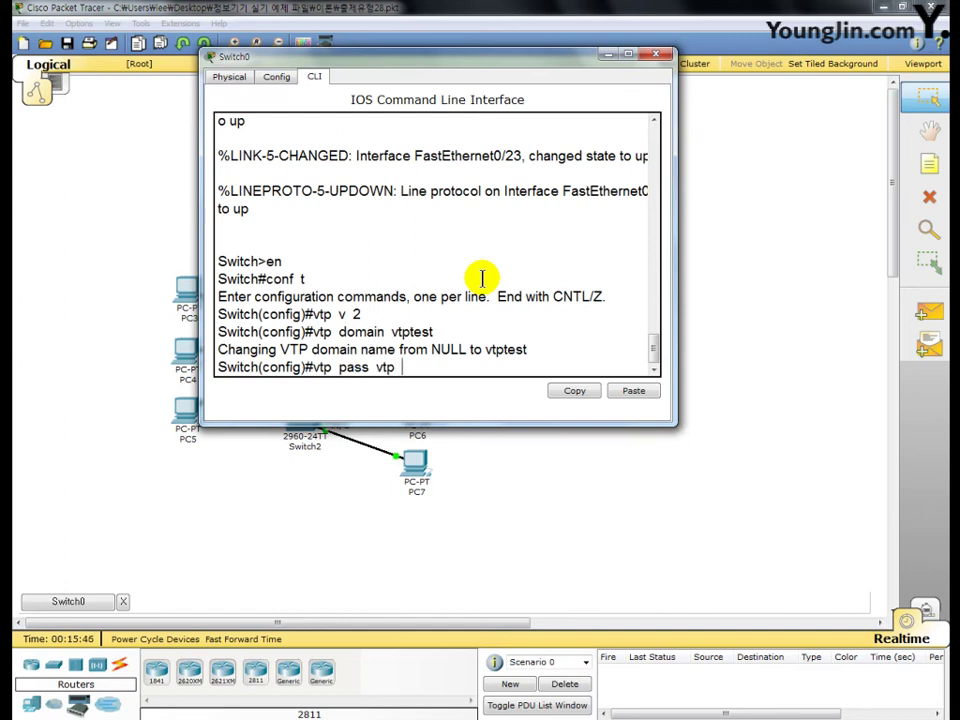
key("BackSpace")
Finish the VTP password as vtppass, set Fa0/24 to trunk mode, and close Switch0's window
type("pass")
key("Return")
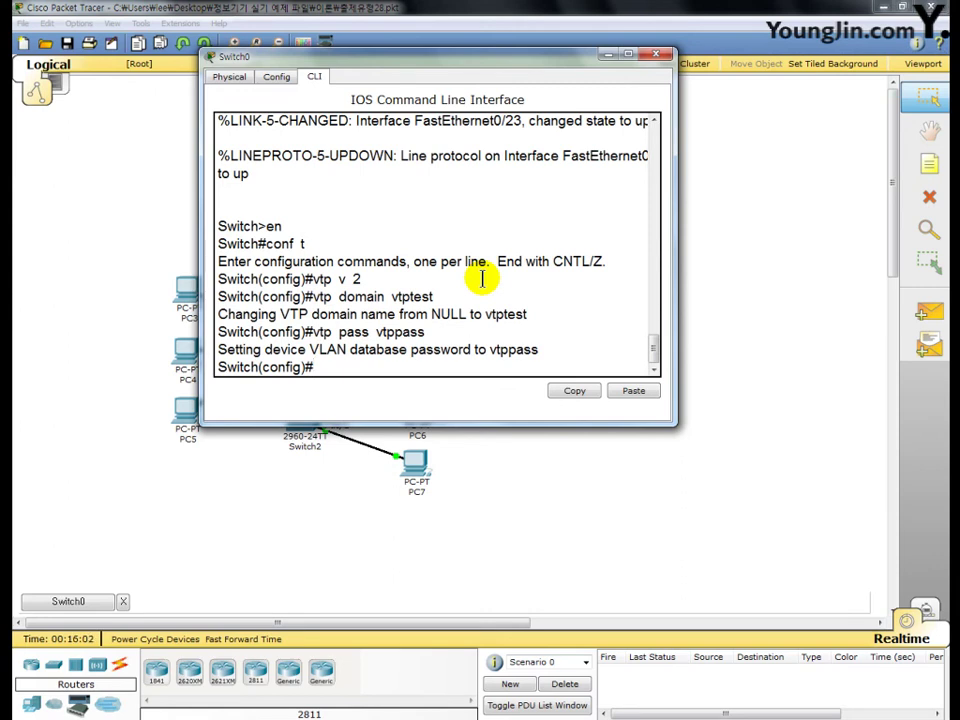
type("int f0/24")
key("Return")
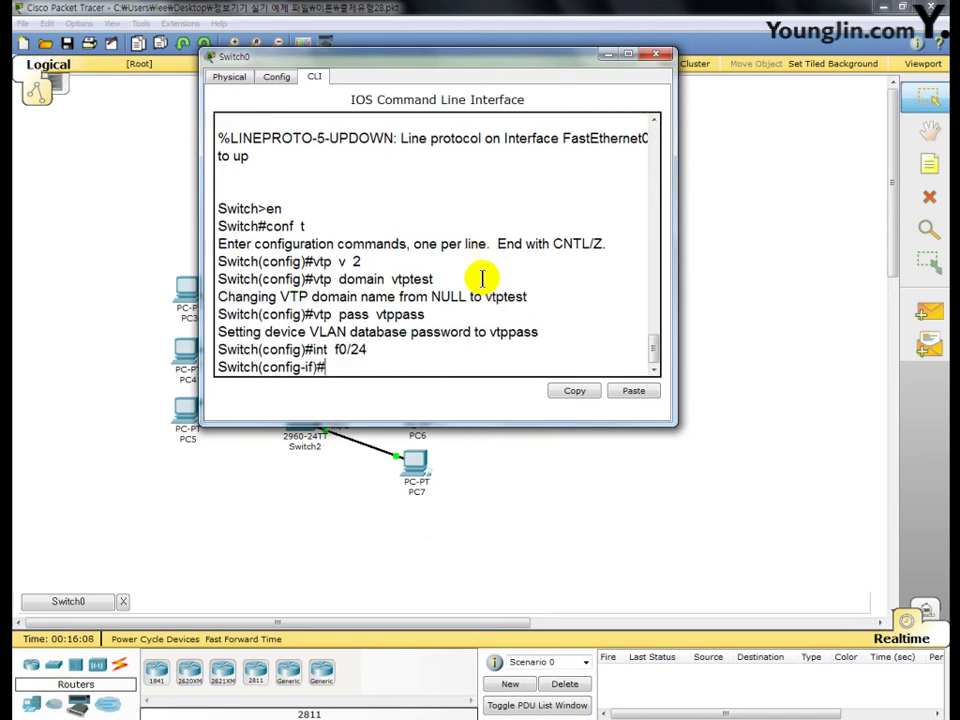
type("sw mo tr")
key("Return")
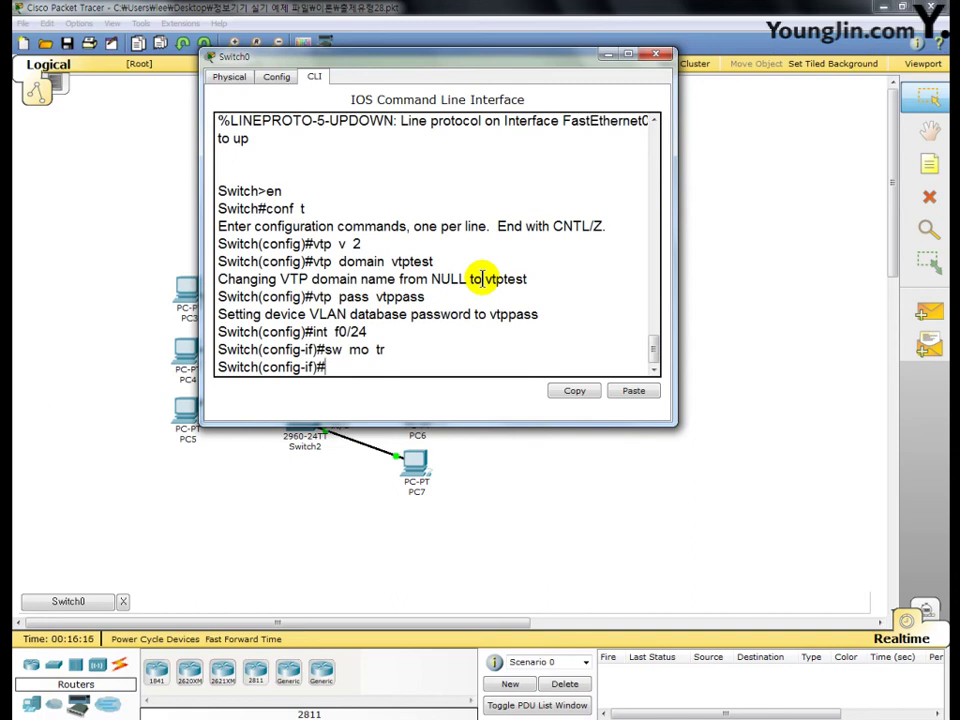
left_click(656, 56)
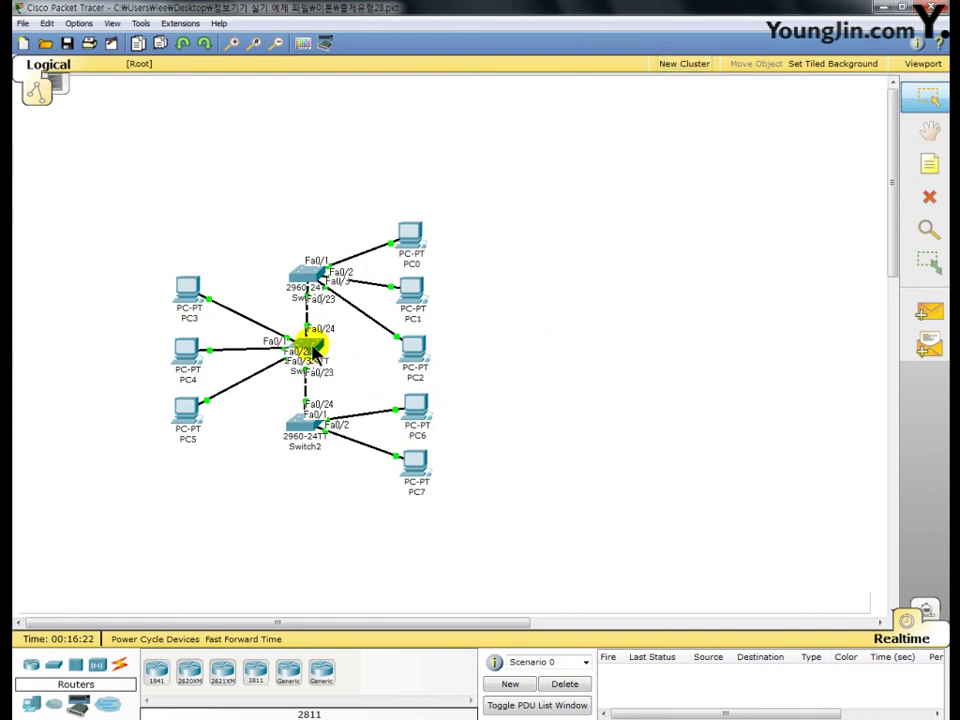
Open Switch1's CLI and enter privileged and global configuration mode with en and conf t
left_click(312, 345)
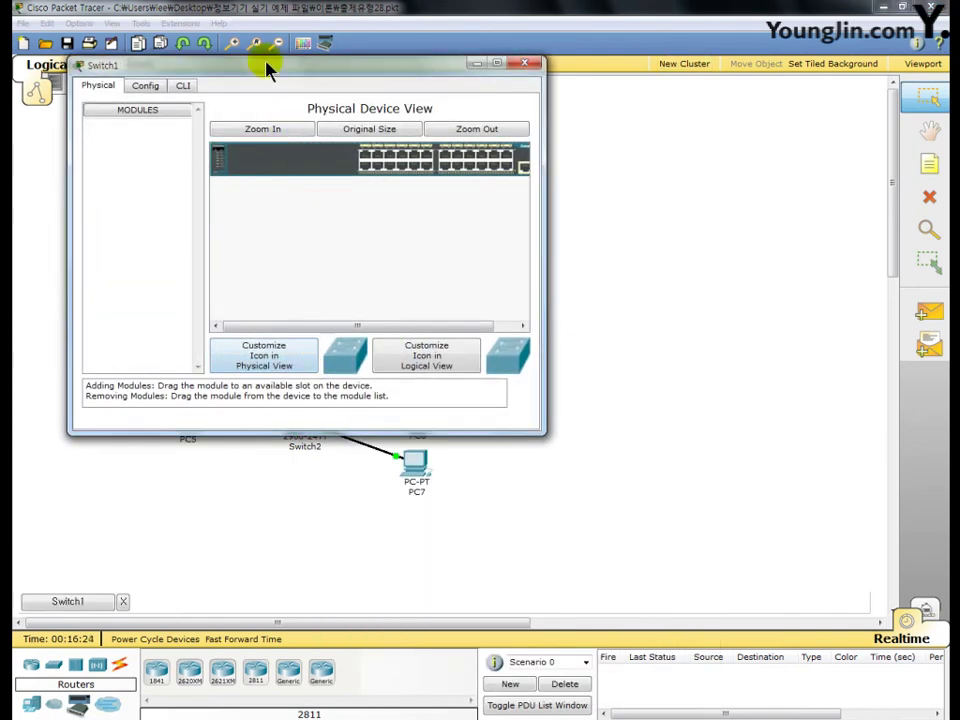
left_click_drag(266, 66, 460, 24)
left_click(351, 51)
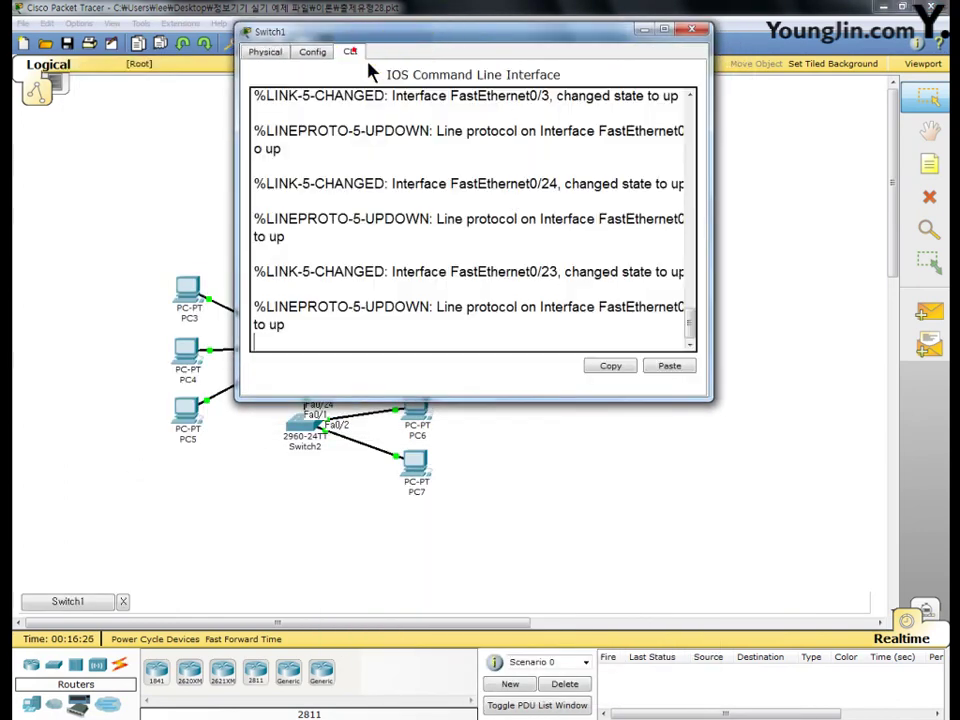
key("Return")
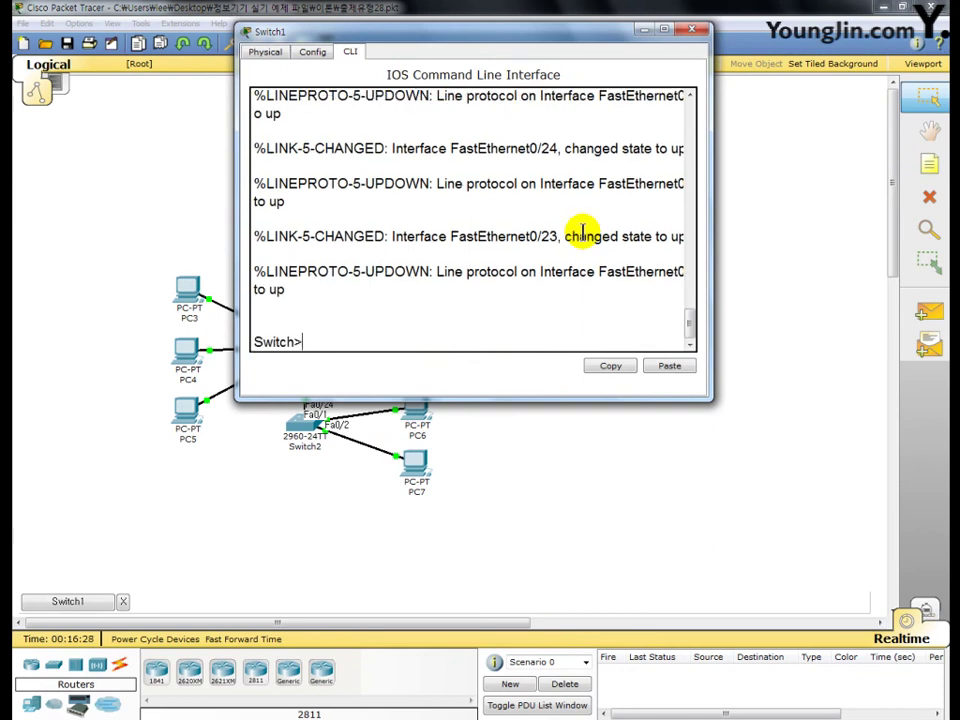
type("en")
key("Return")
type("co")
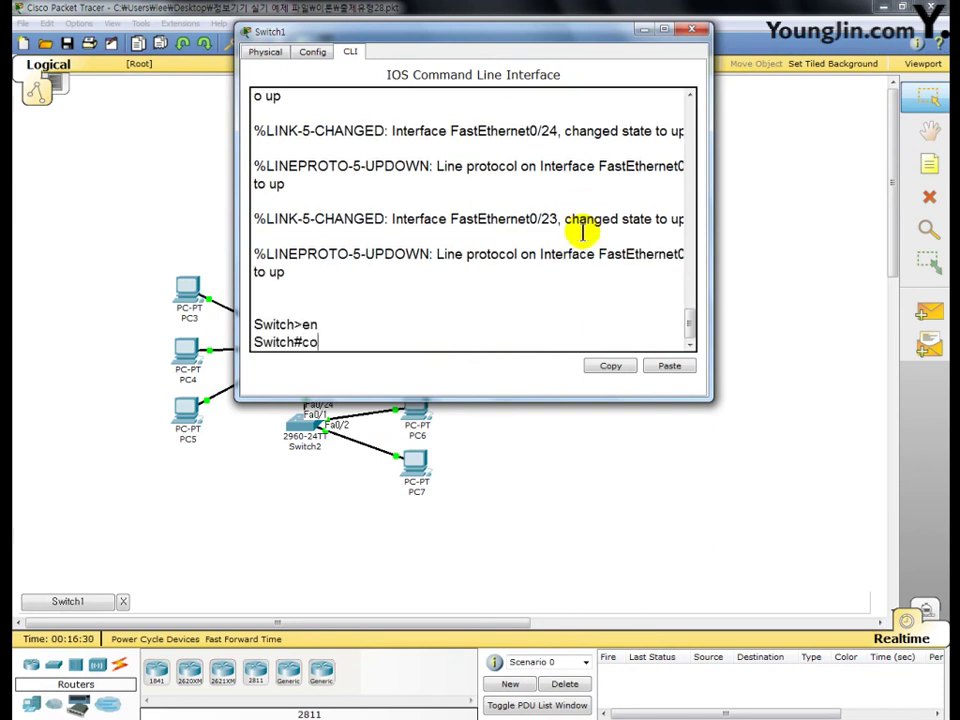
type("nf t")
key("Return")
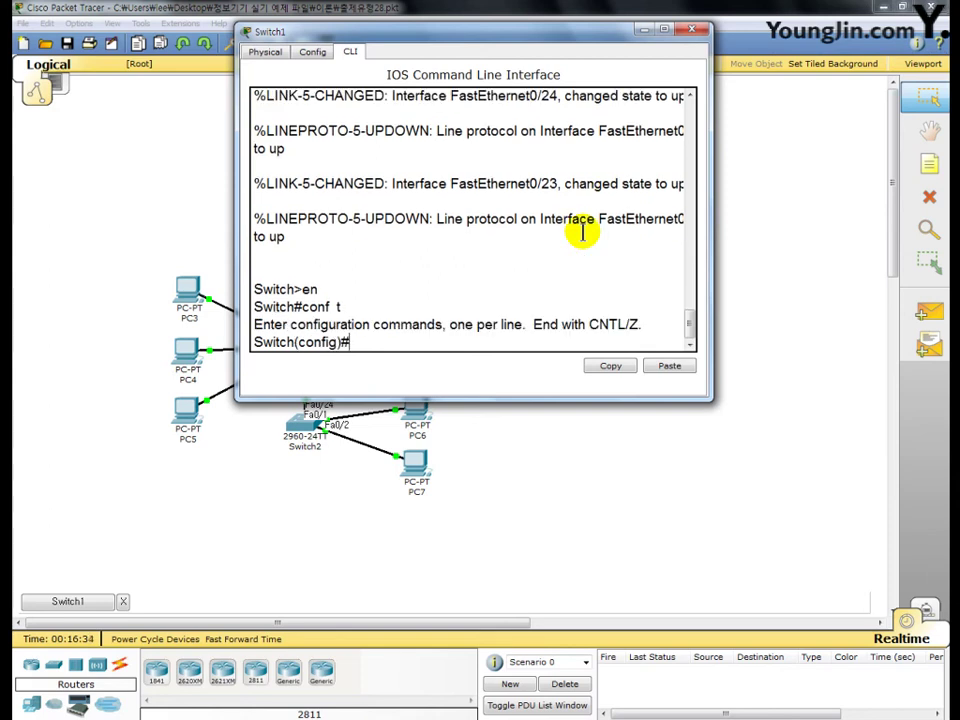